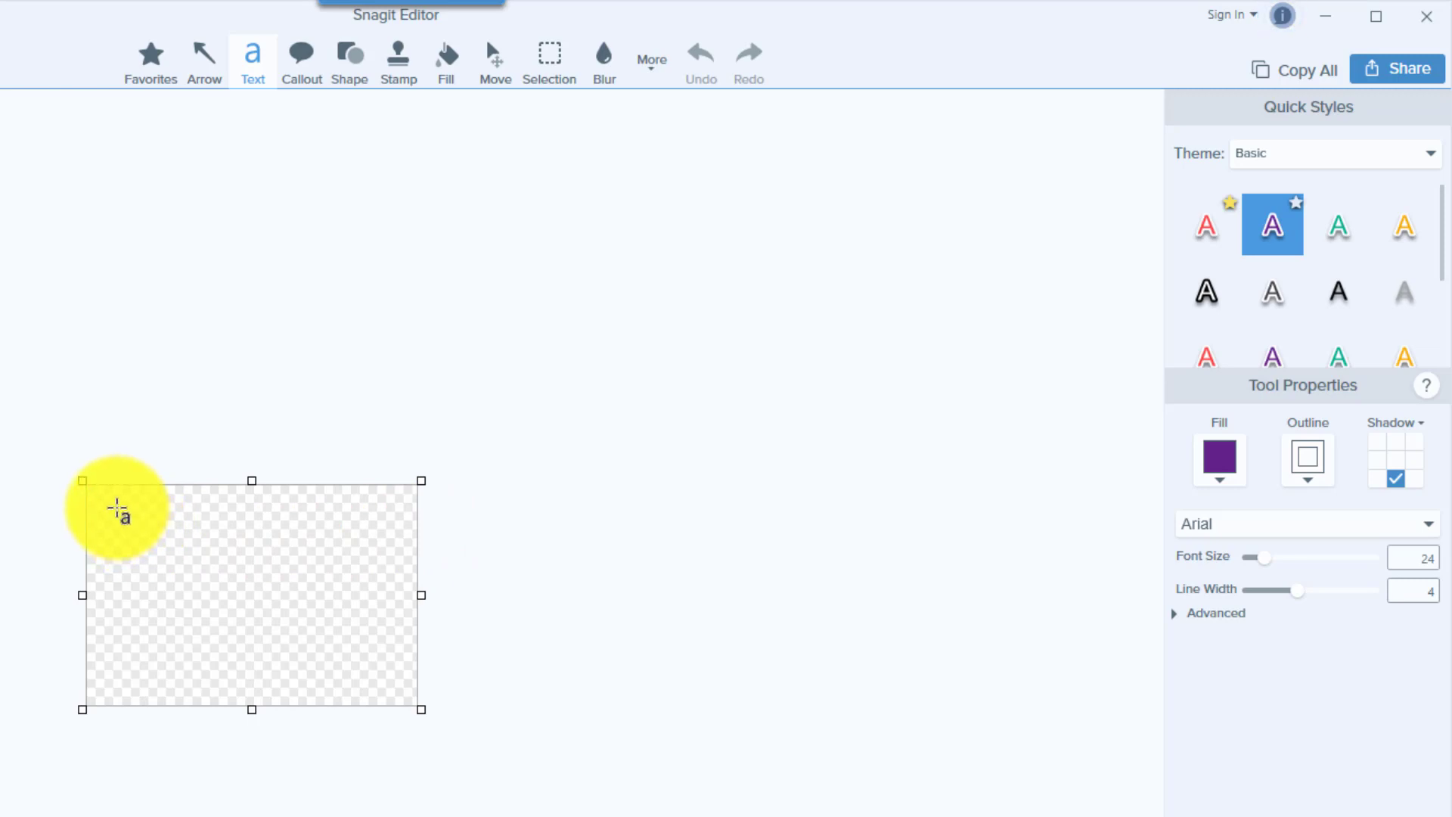
Add a text box reading "this is text" across the upper part of the blank canvas
drag(117, 507, 339, 577)
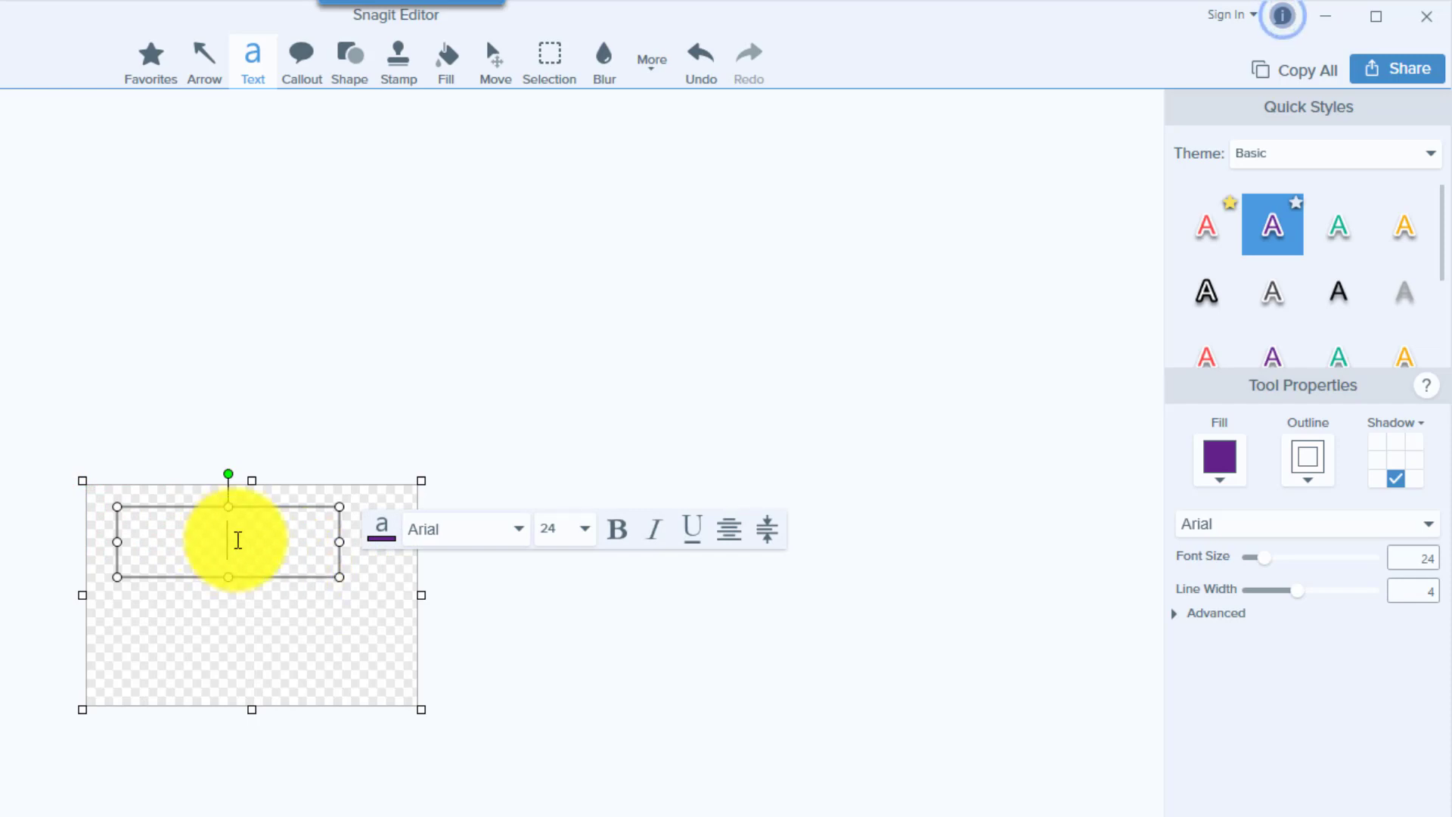
text(this is text)
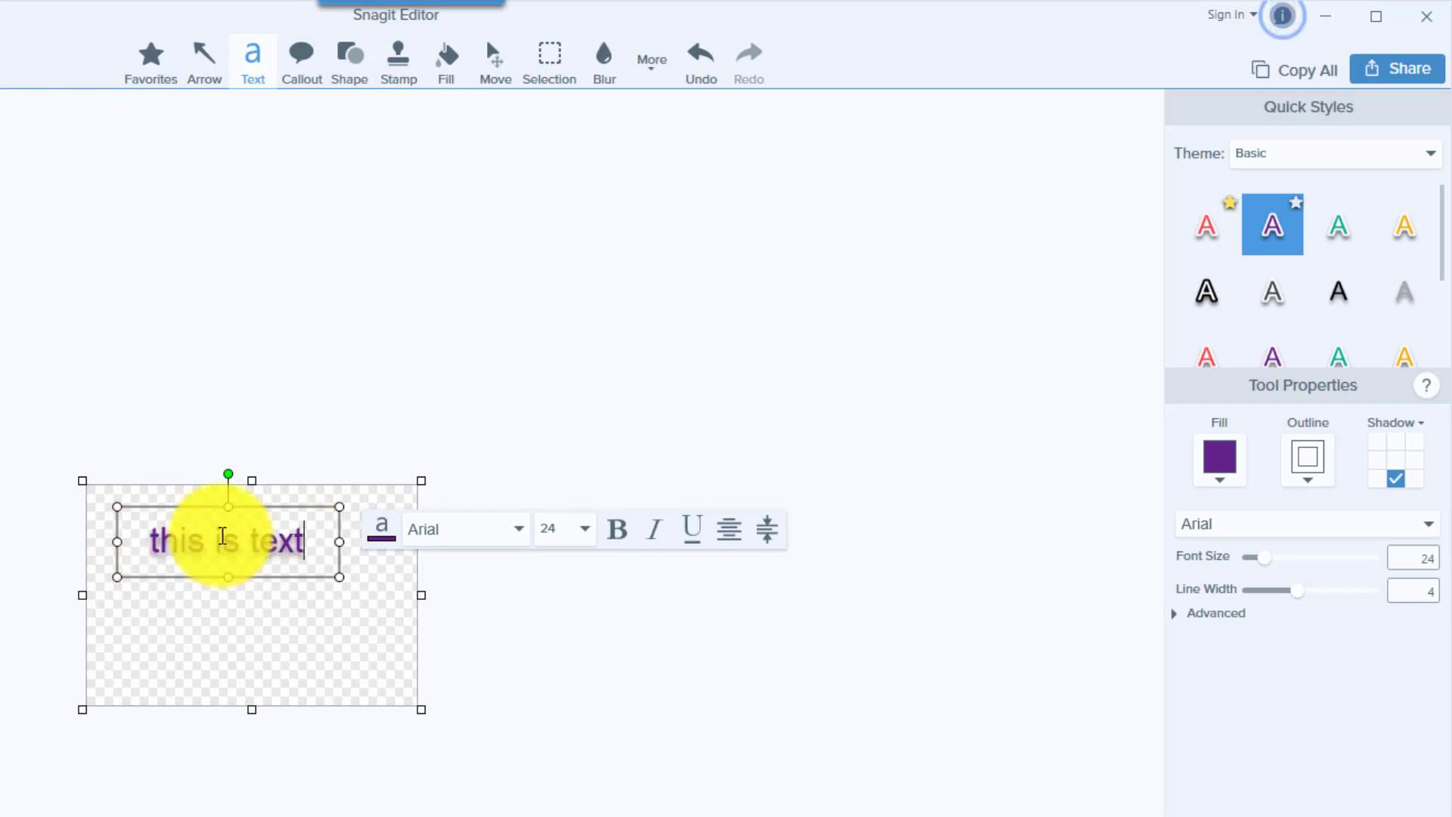
click(475, 636)
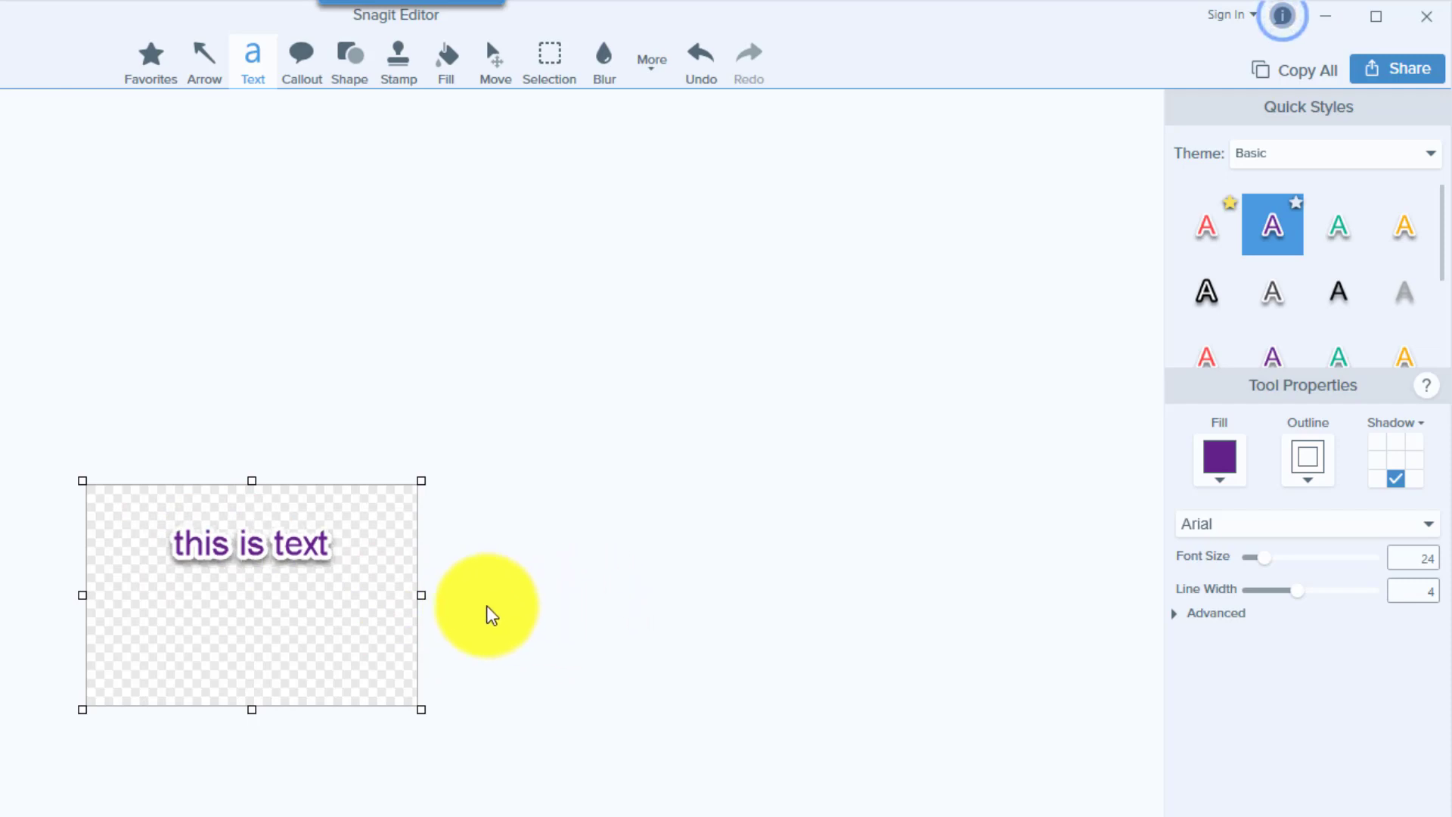
Select all the characters of "this is text" and change their colour to teal green
click(290, 556)
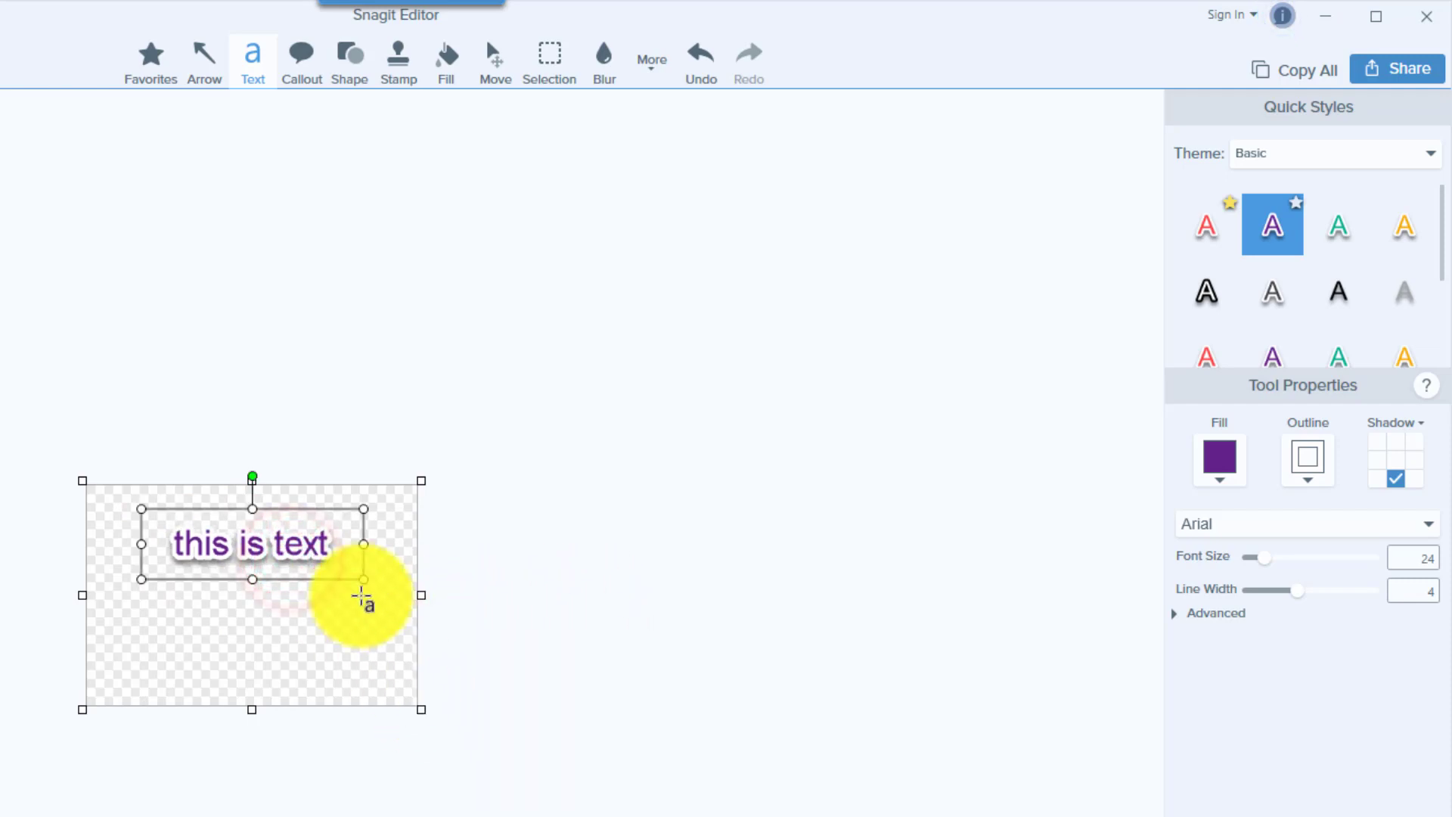
click(338, 548)
drag(337, 547, 208, 563)
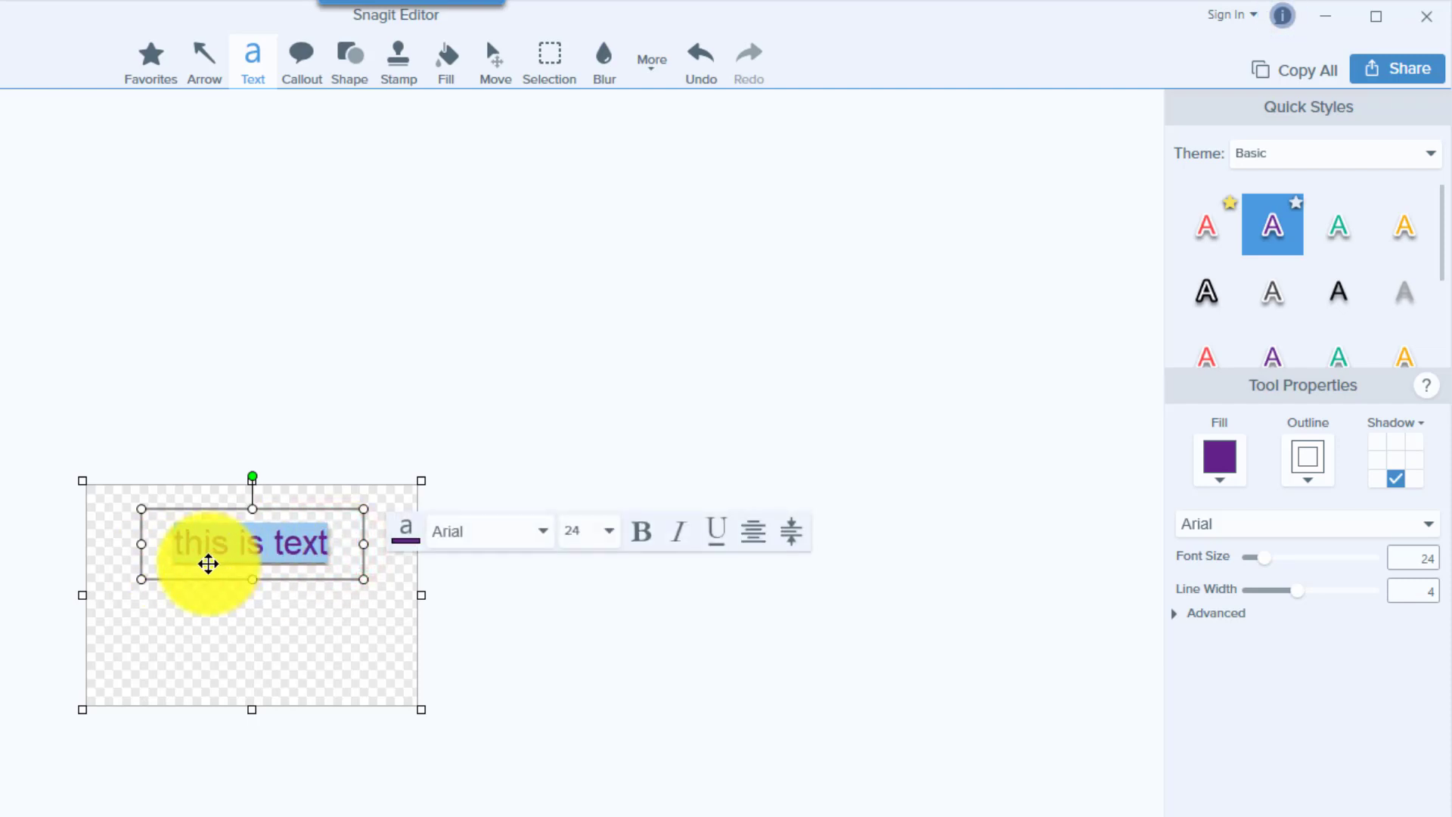
drag(208, 563, 156, 570)
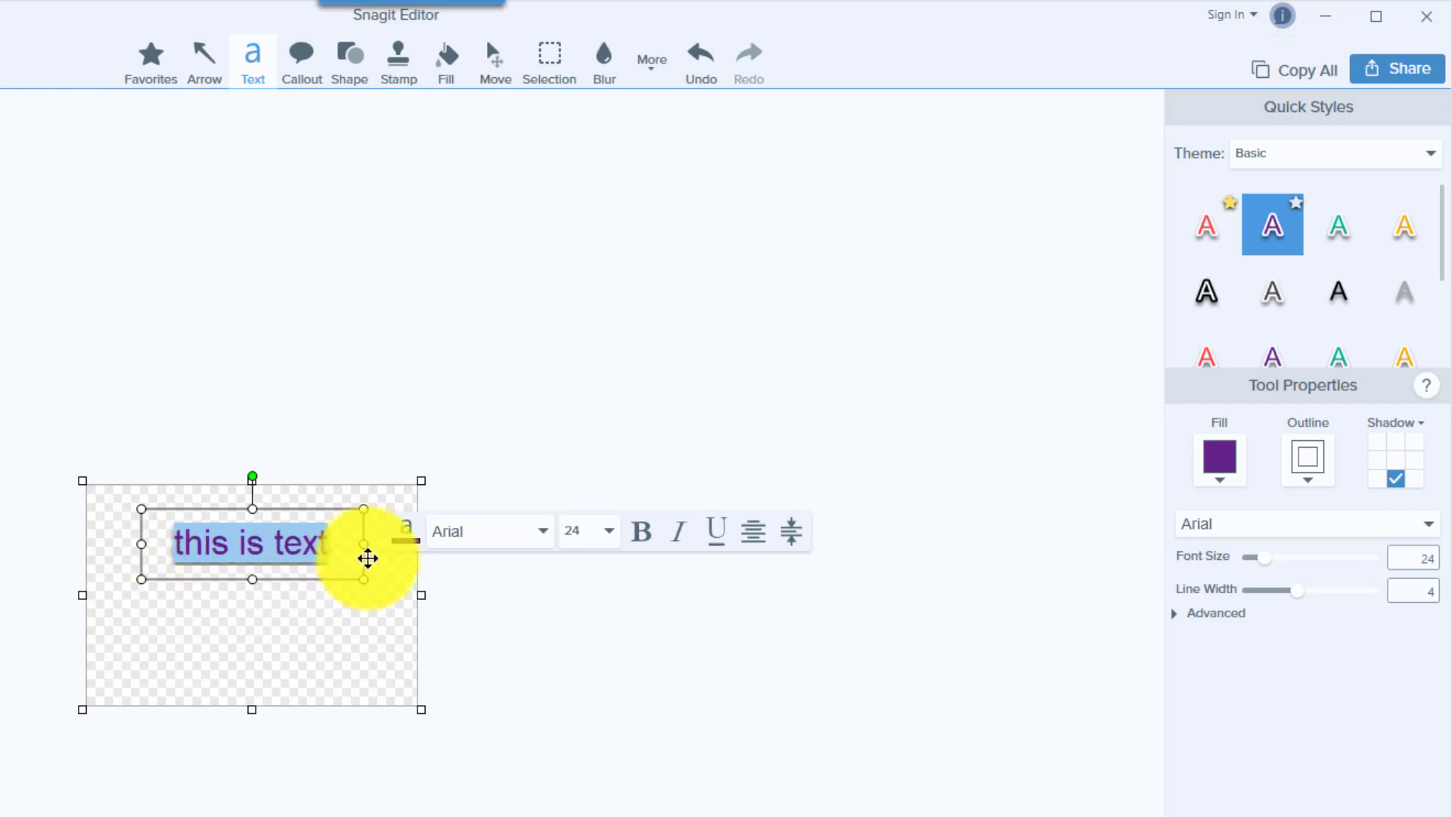
click(407, 535)
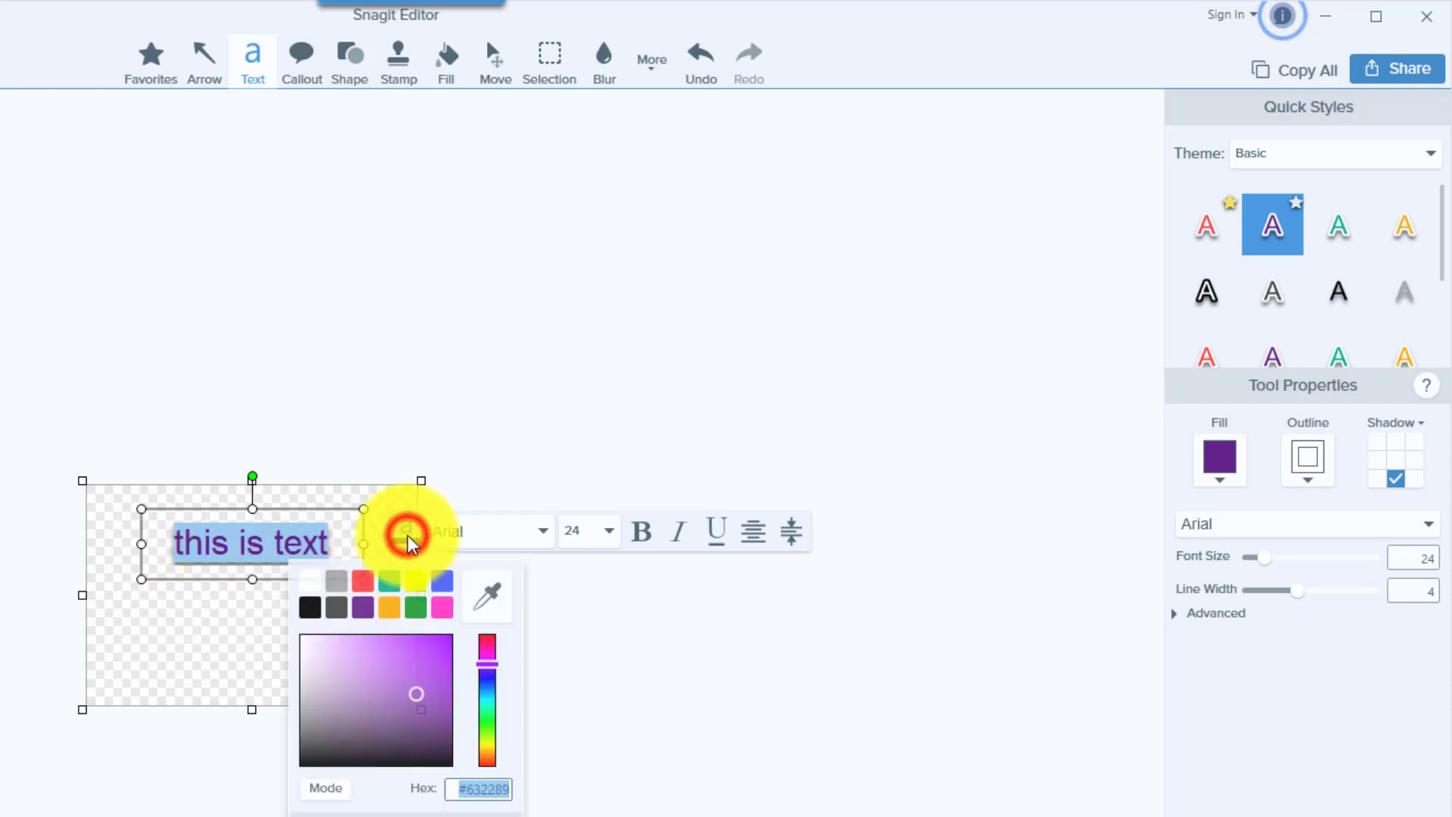
click(389, 579)
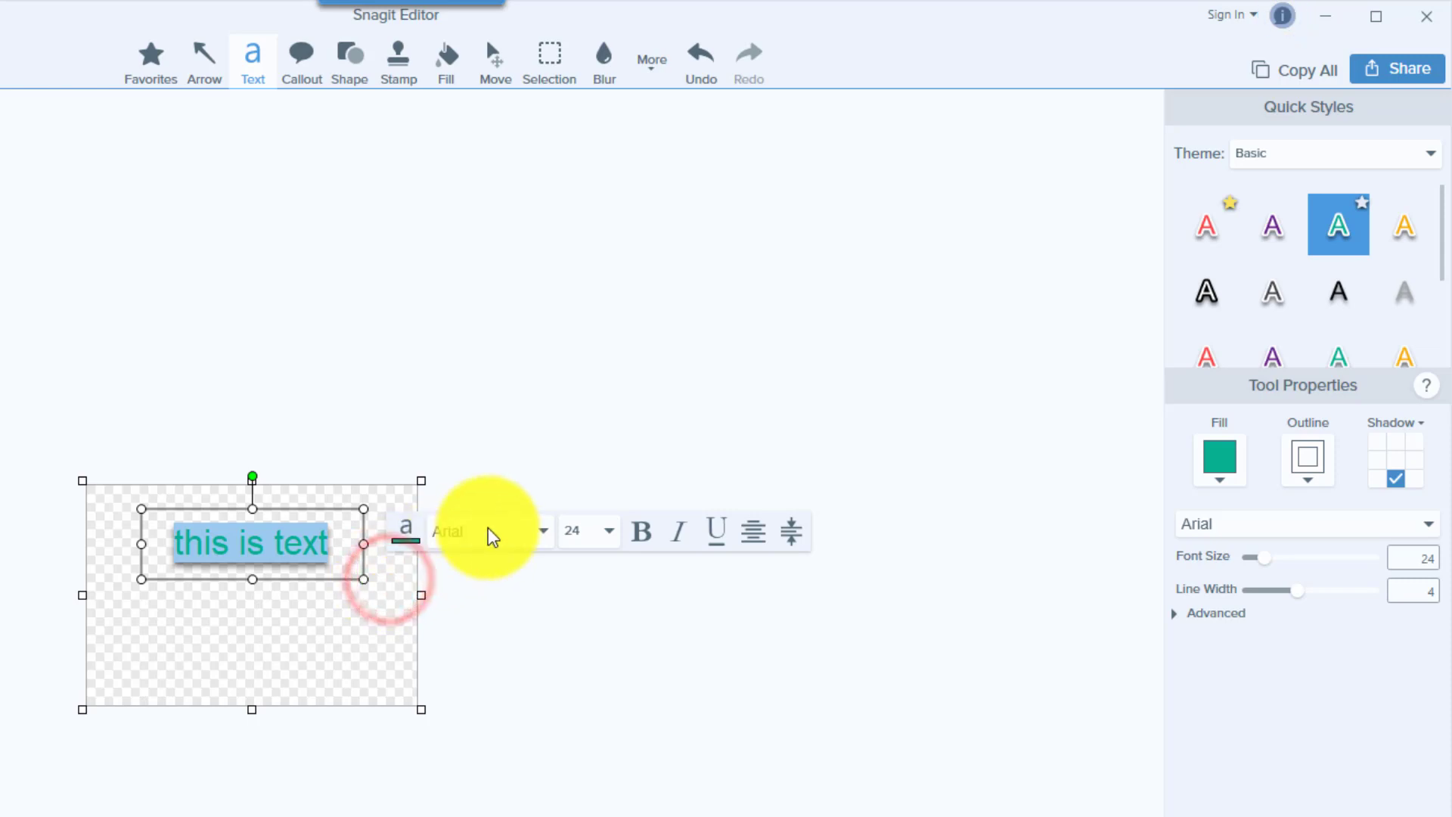
Set the selected text's font to Bahnschrift Light and its size to 10
click(511, 528)
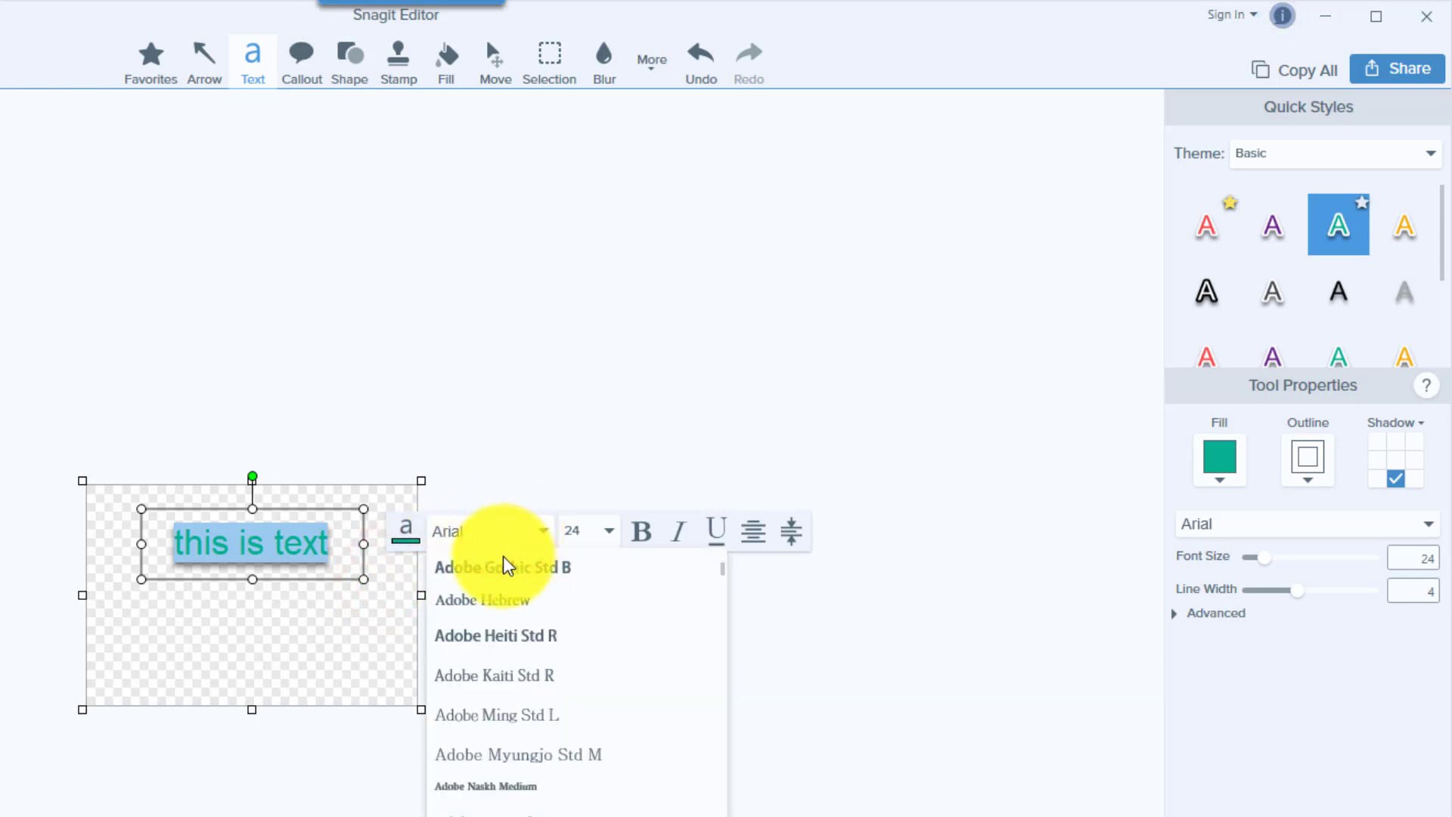
scroll(474, 802, down, 3)
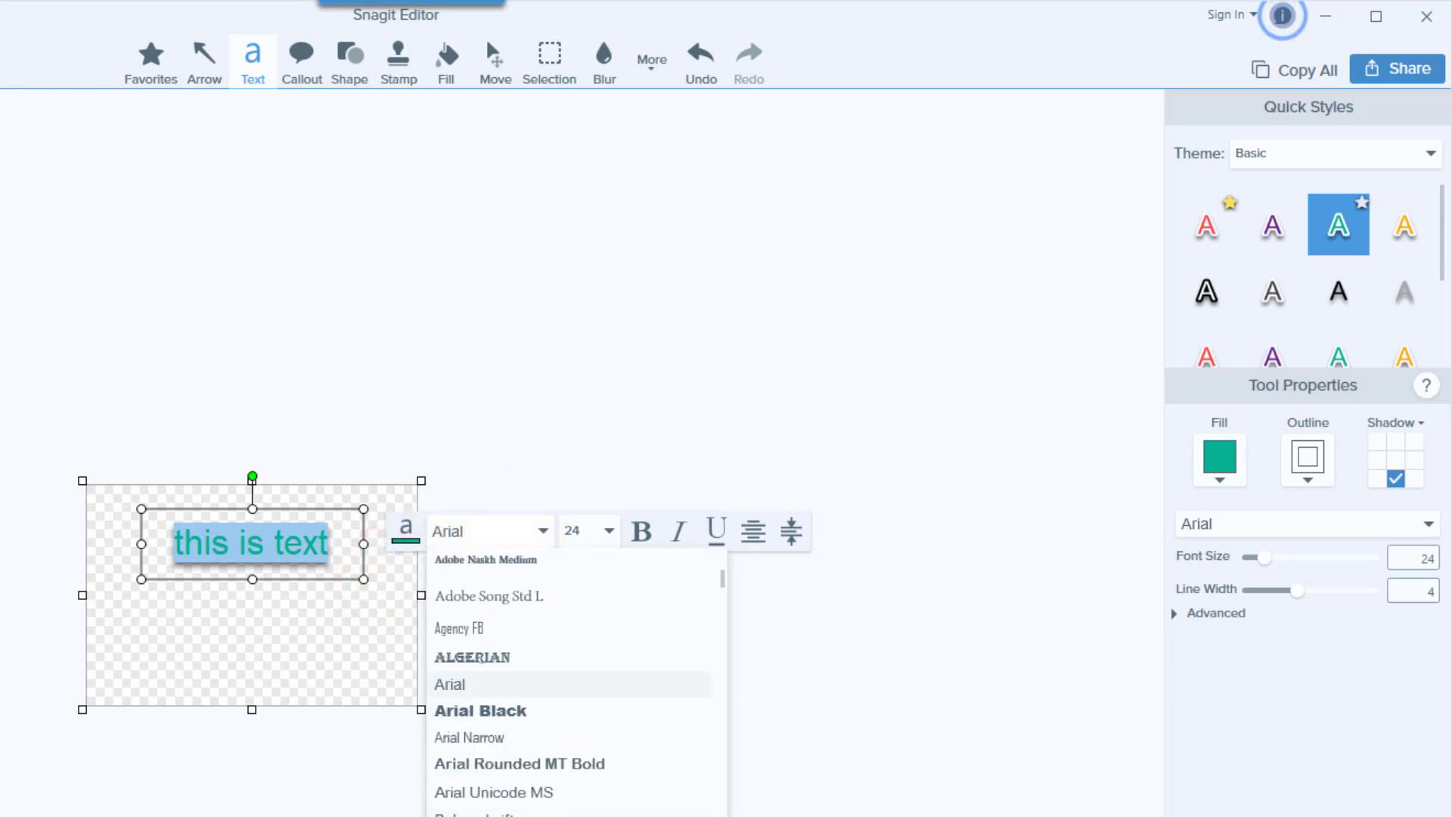
click(474, 815)
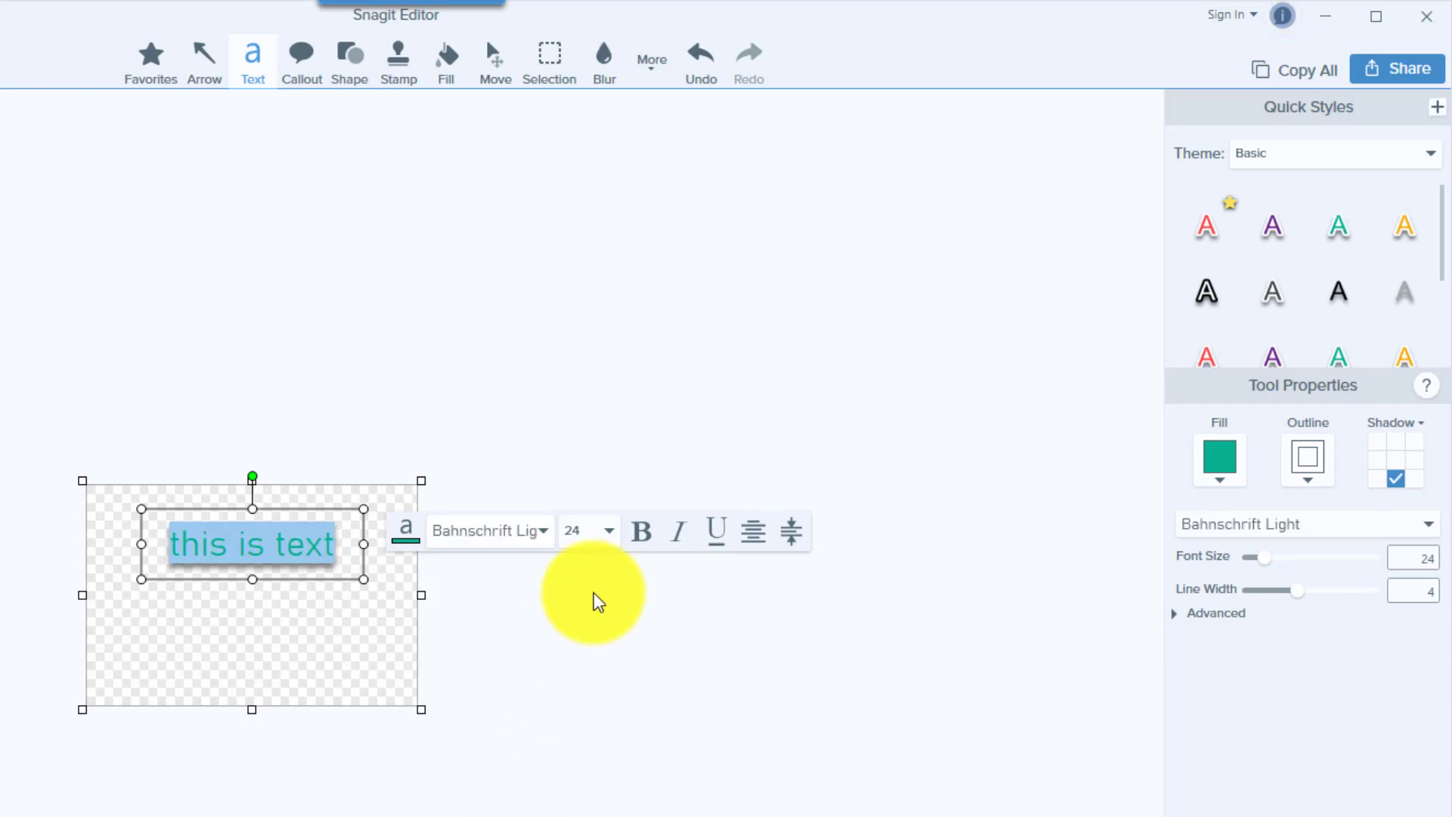
click(608, 532)
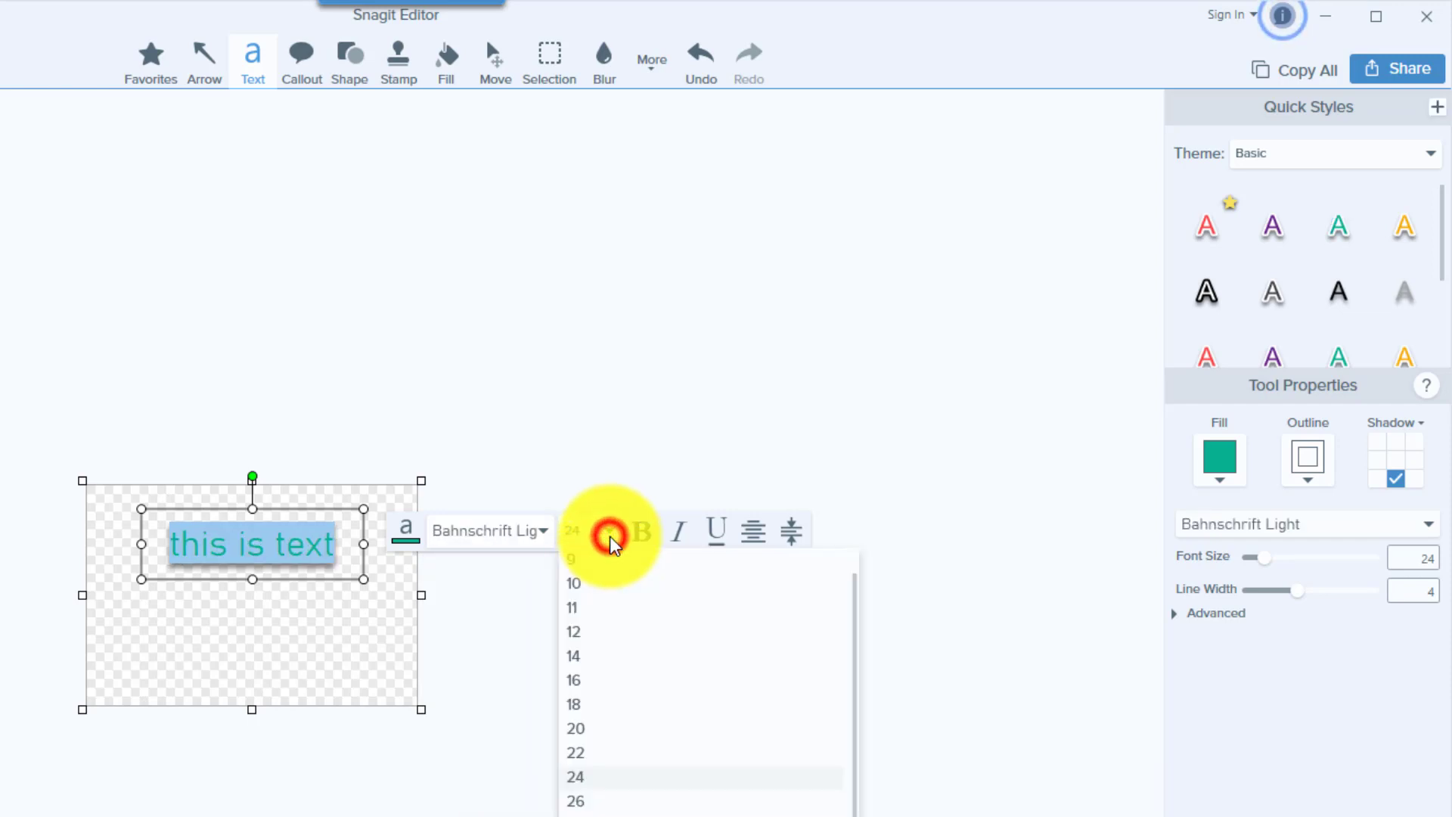
click(599, 583)
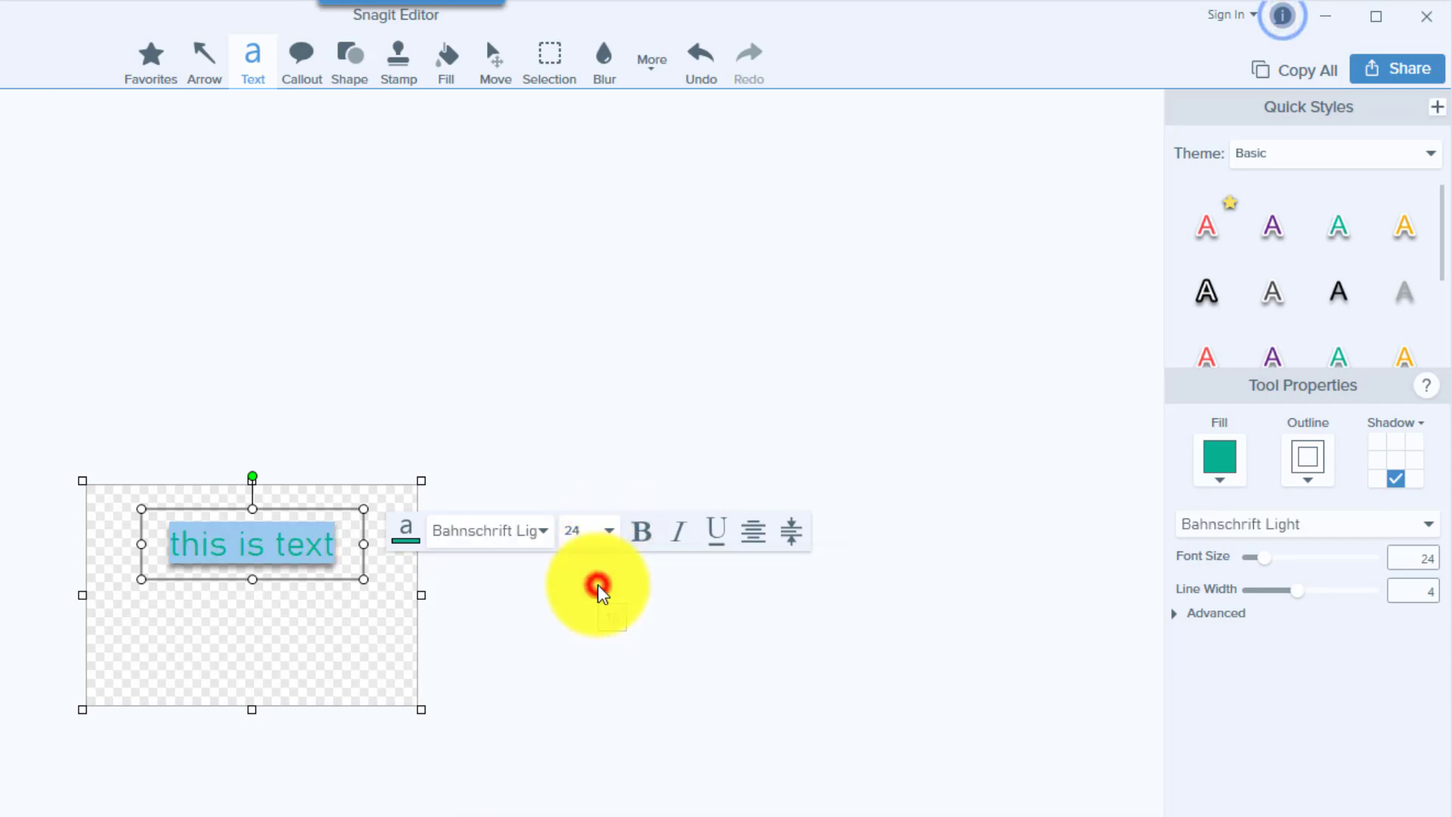
Try bold, italic and underline on the selected text, switching each one off again
click(650, 534)
click(650, 534)
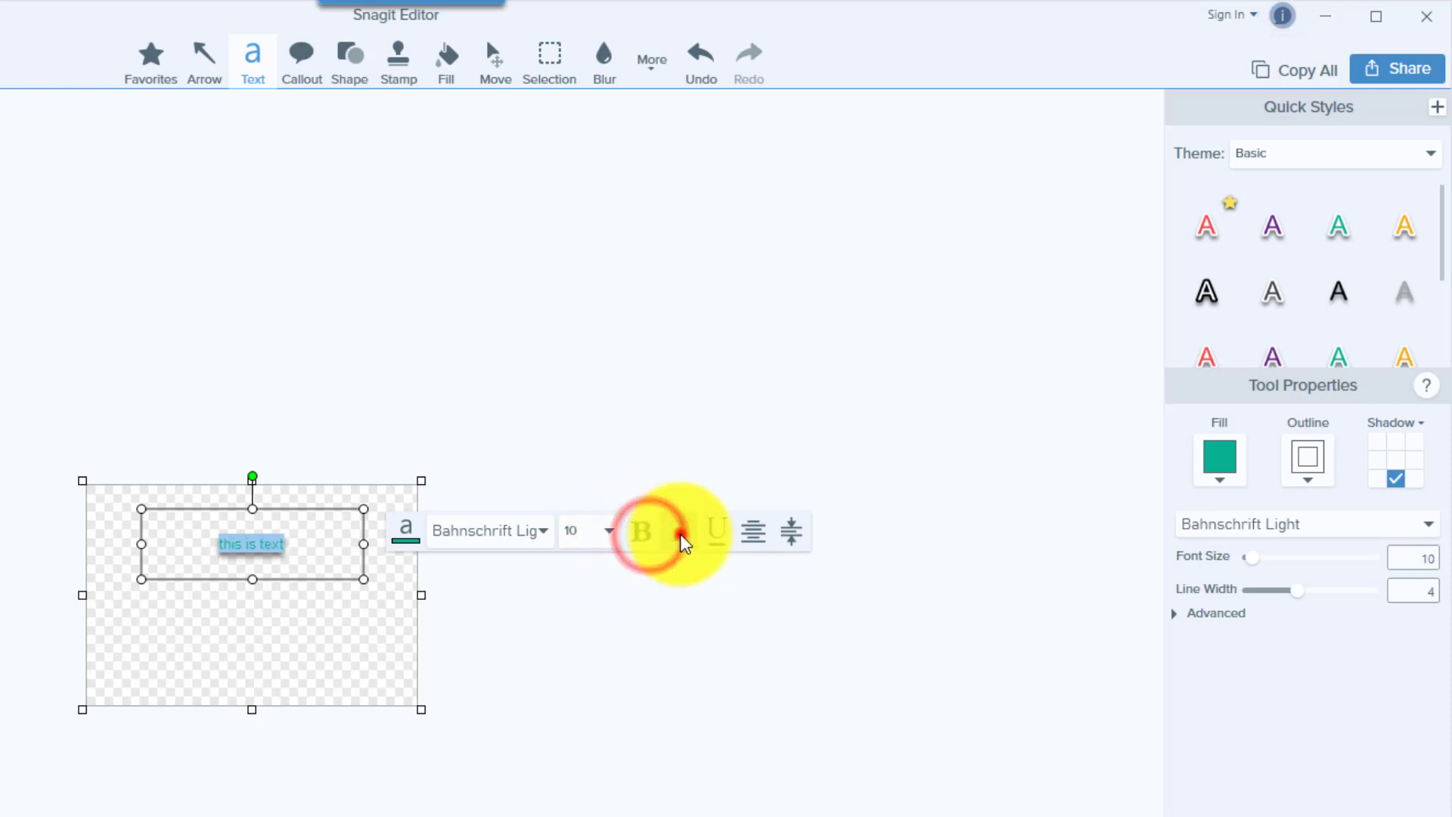
click(679, 533)
click(679, 533)
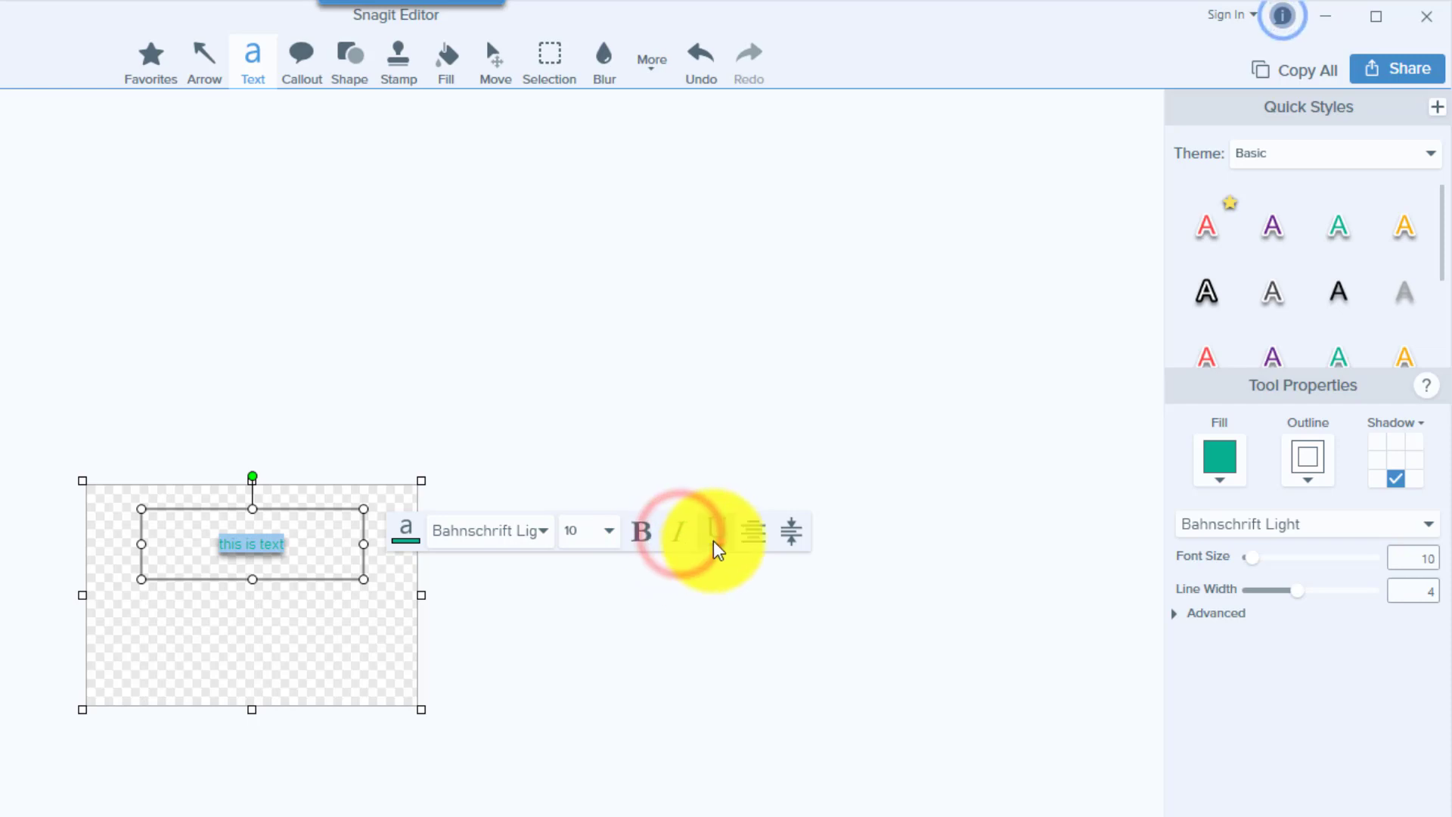
click(713, 537)
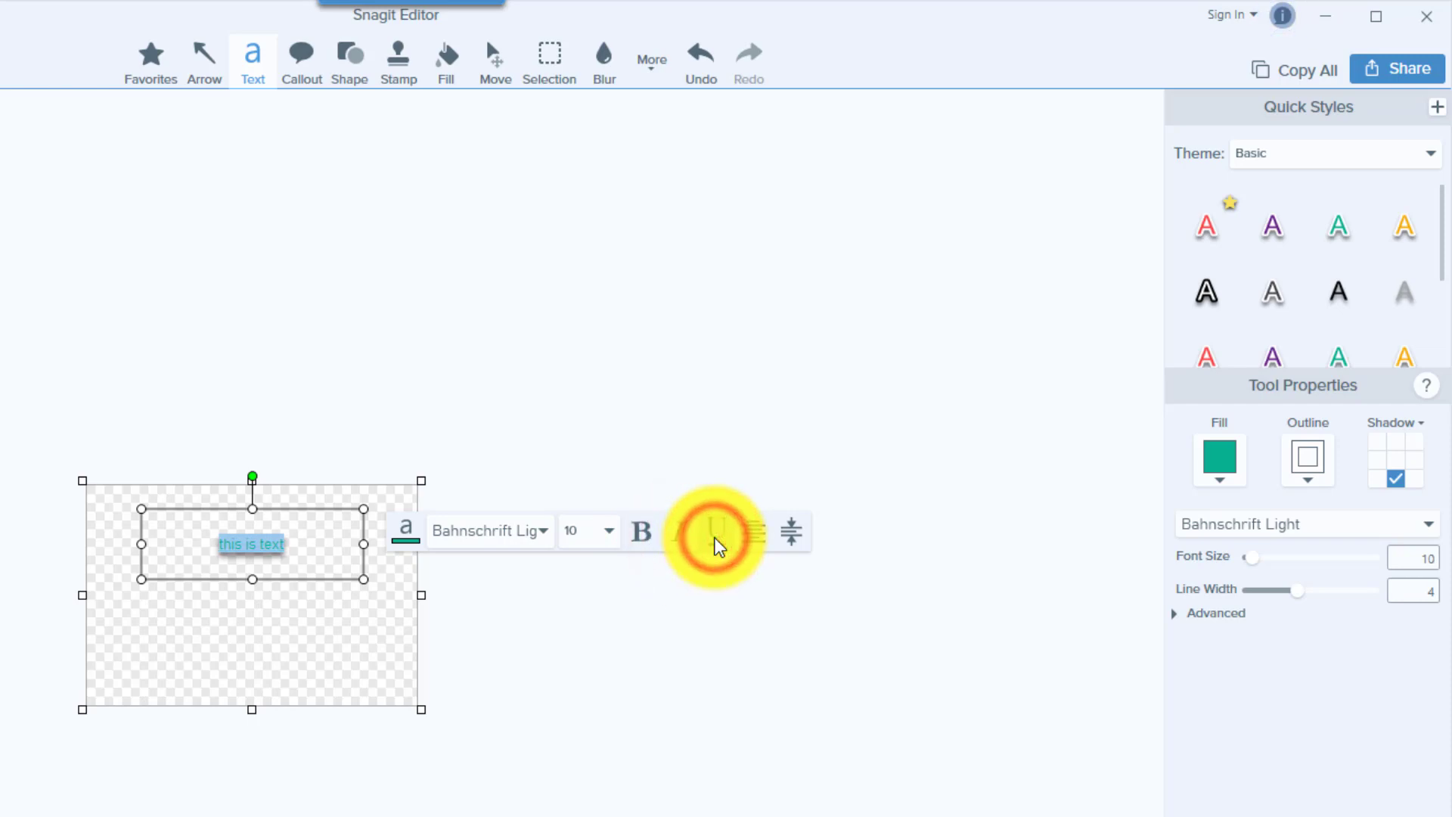
click(713, 537)
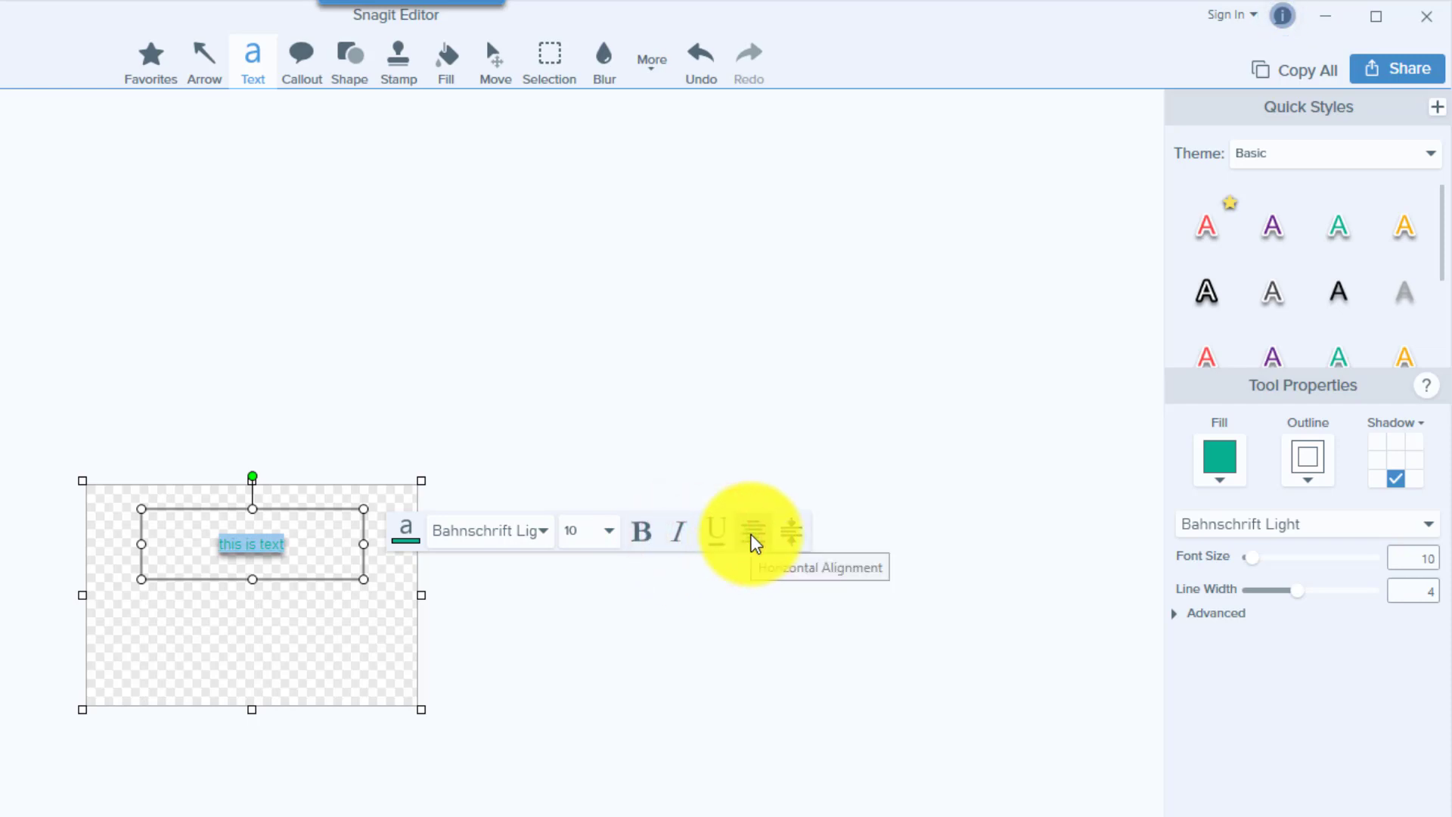
Try right and left horizontal alignment for the text, then return it to centred
click(752, 539)
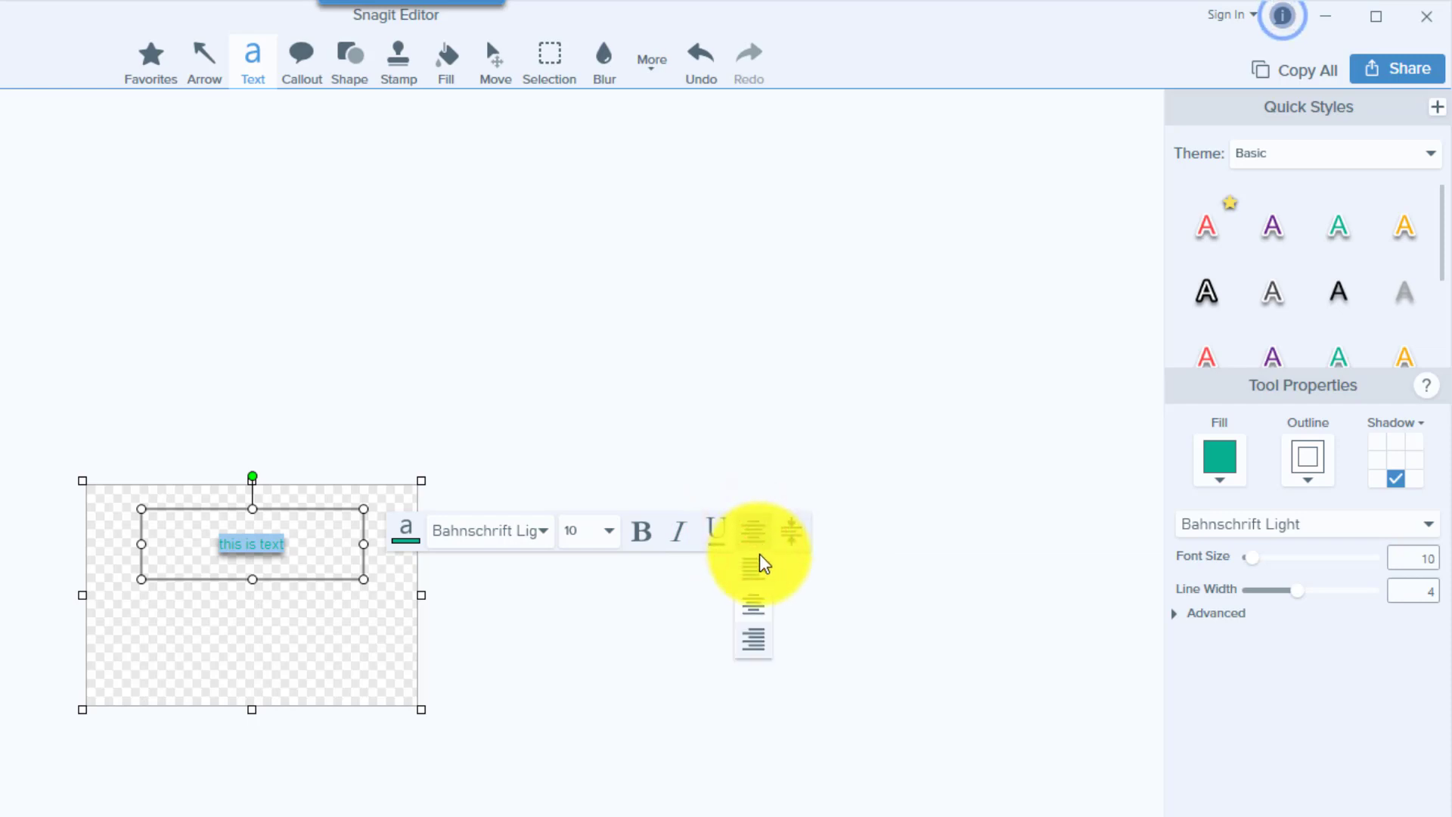
click(759, 609)
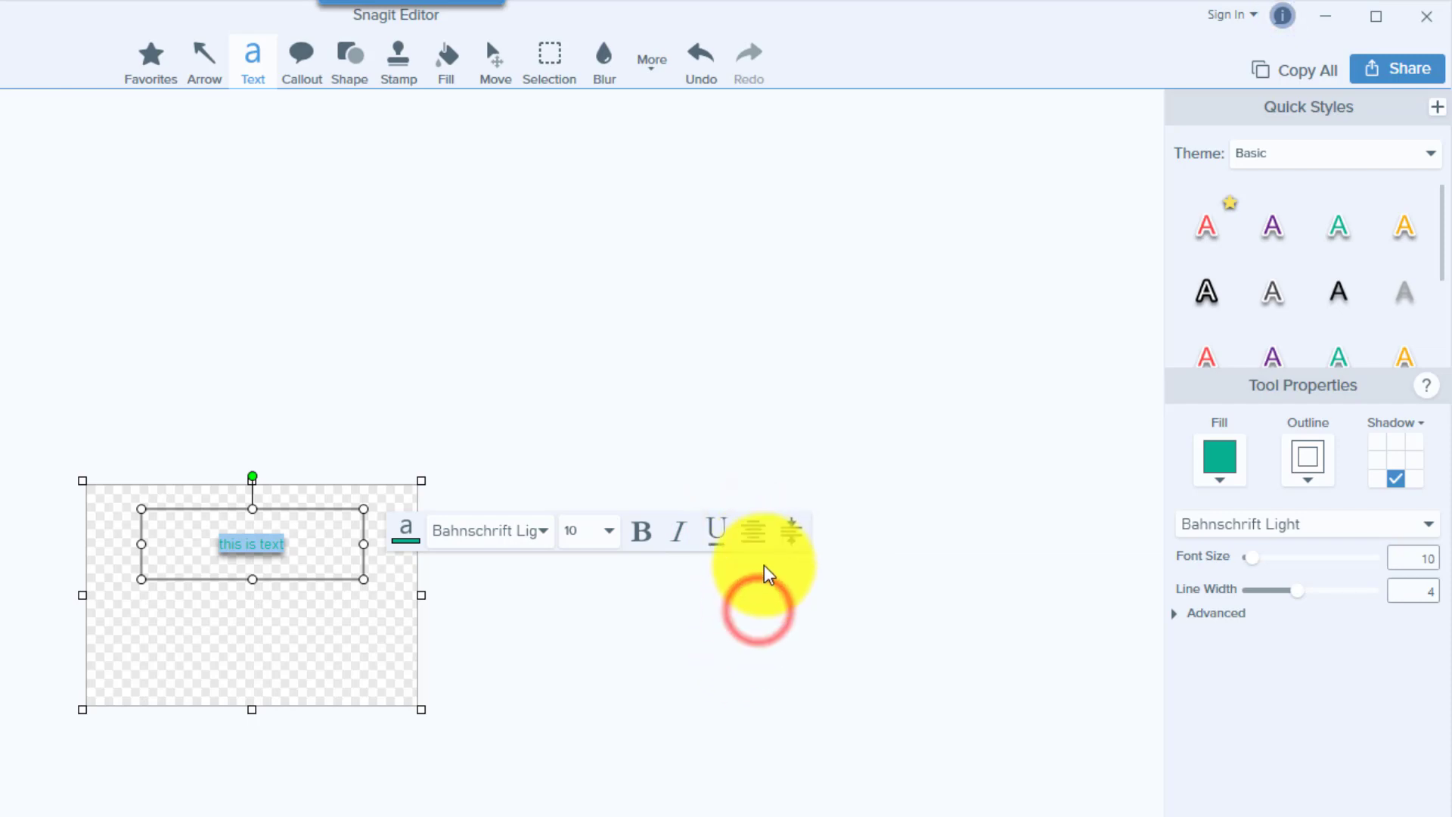
click(752, 534)
click(747, 624)
click(751, 537)
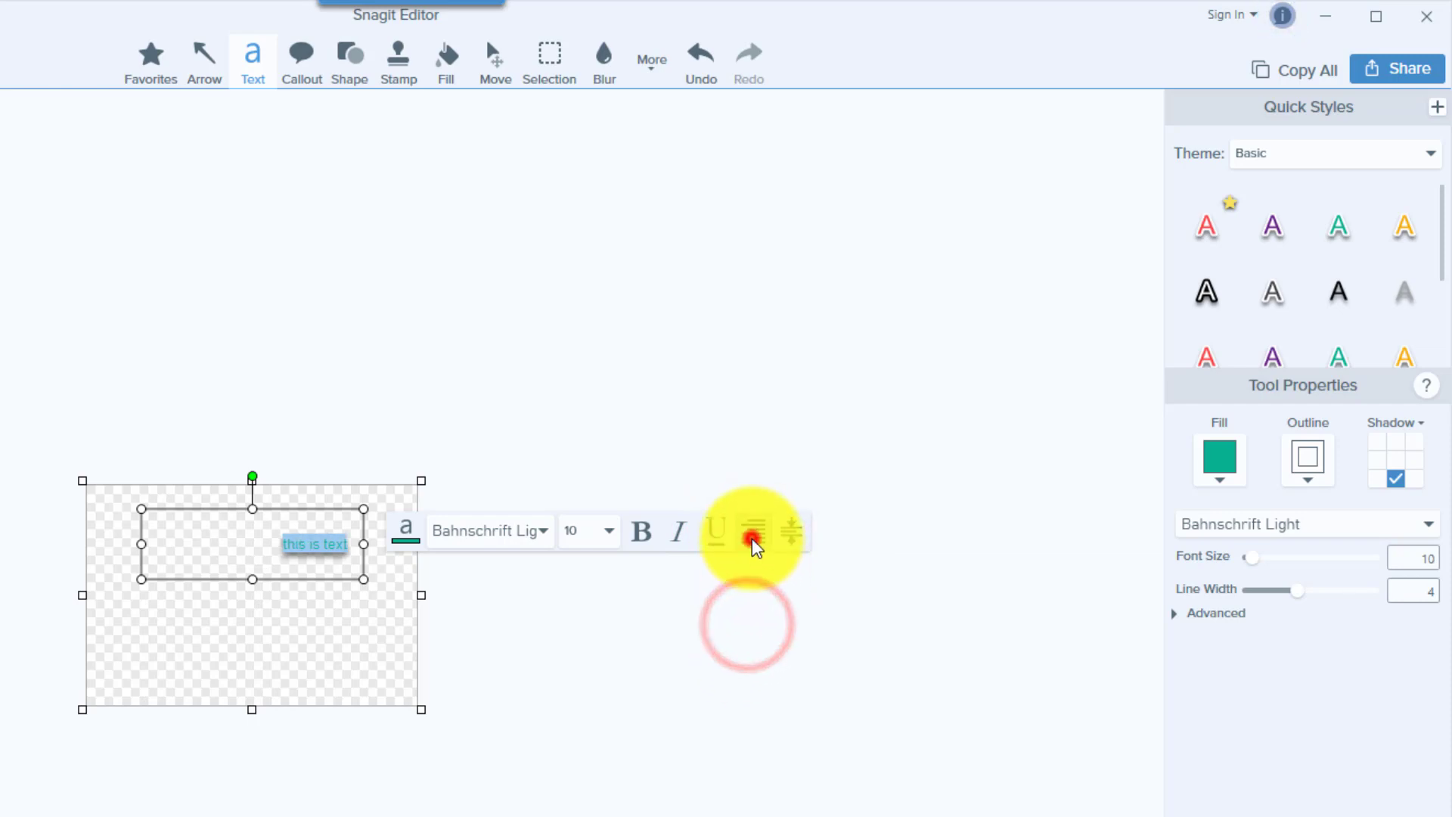
click(750, 564)
click(750, 533)
click(750, 601)
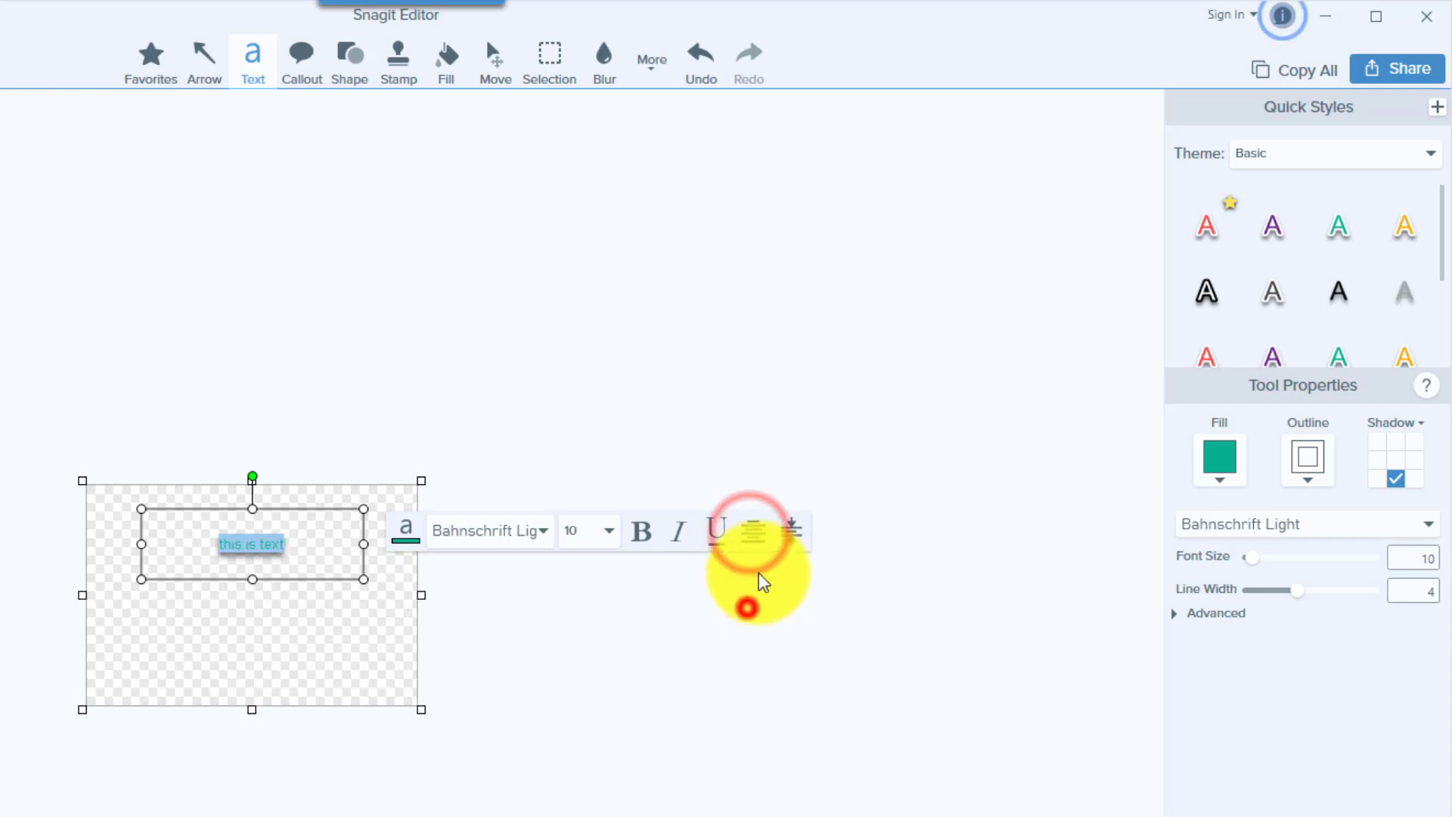
Try top and bottom vertical alignment for the text, return it to the middle and leave text editing
click(790, 529)
click(788, 568)
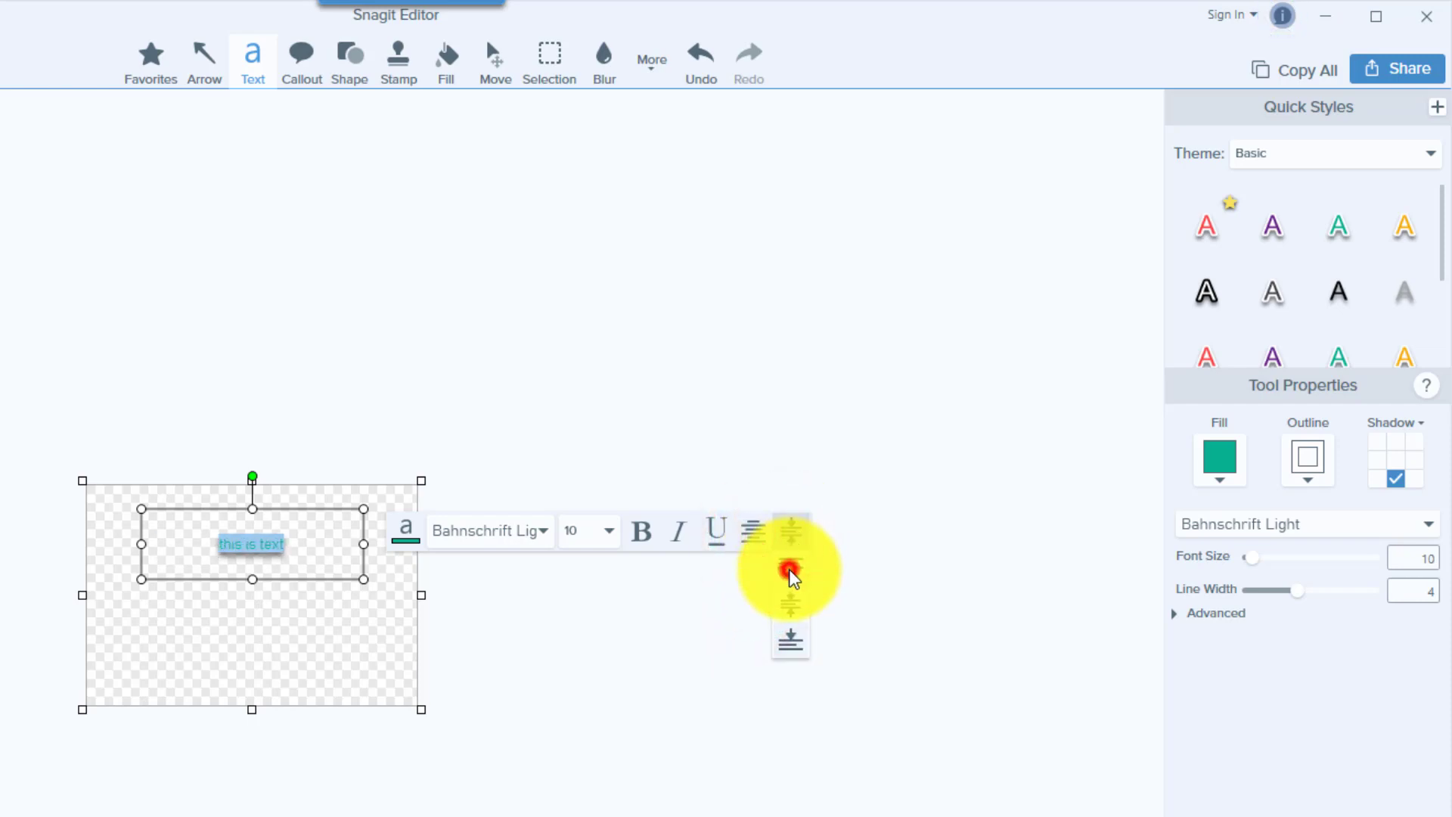
click(791, 532)
click(790, 642)
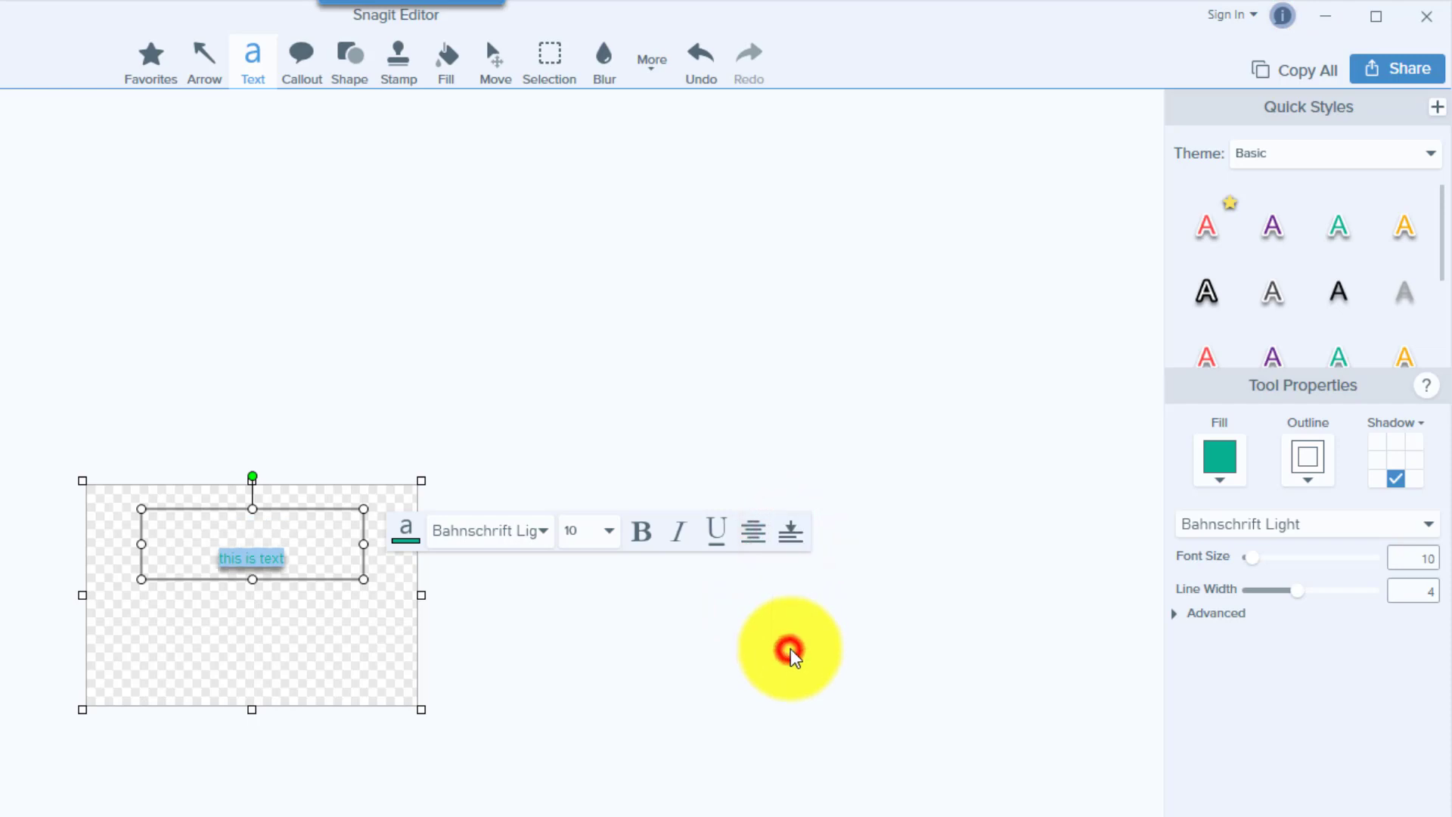
click(791, 532)
click(797, 599)
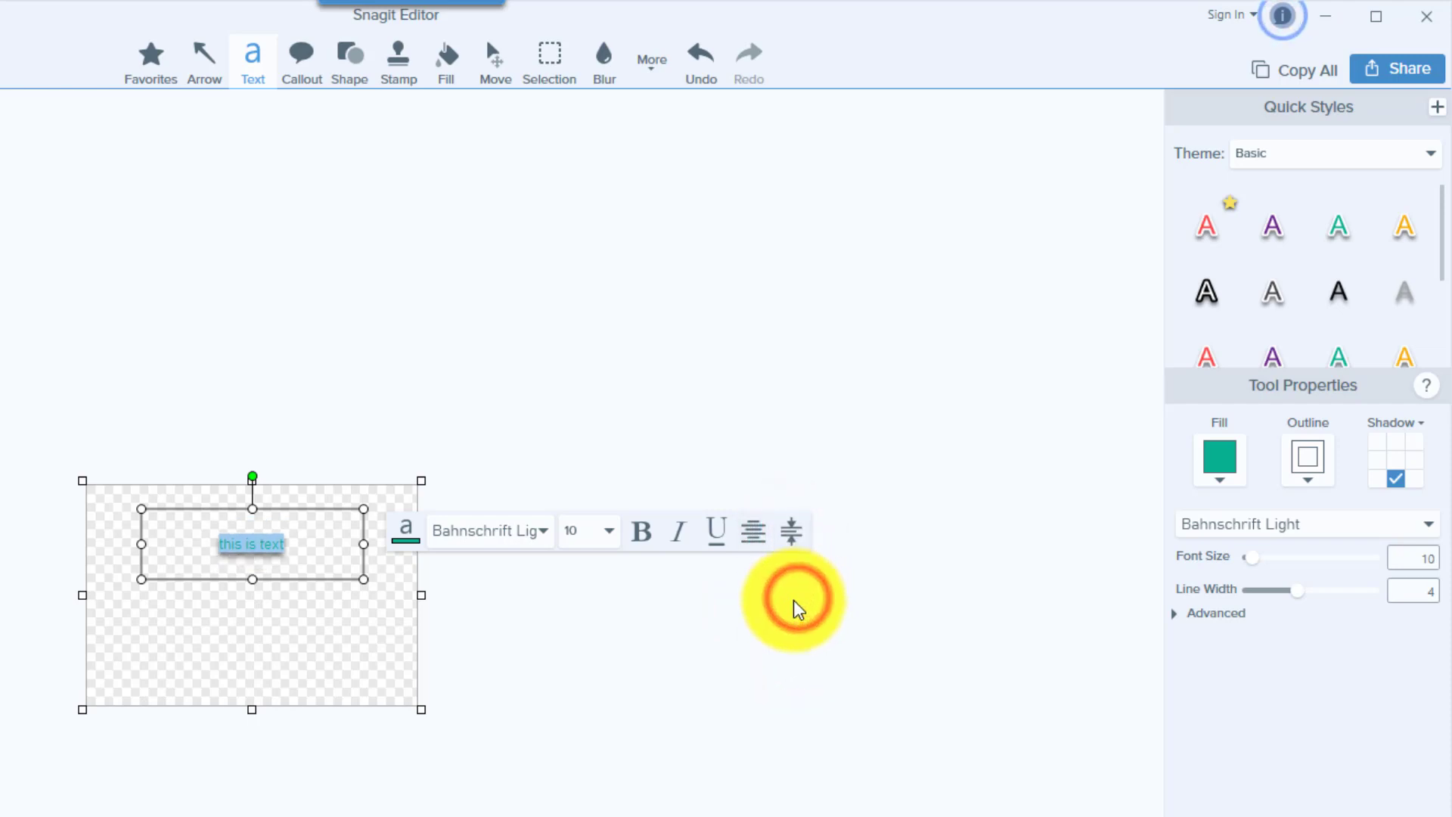
key(Escape)
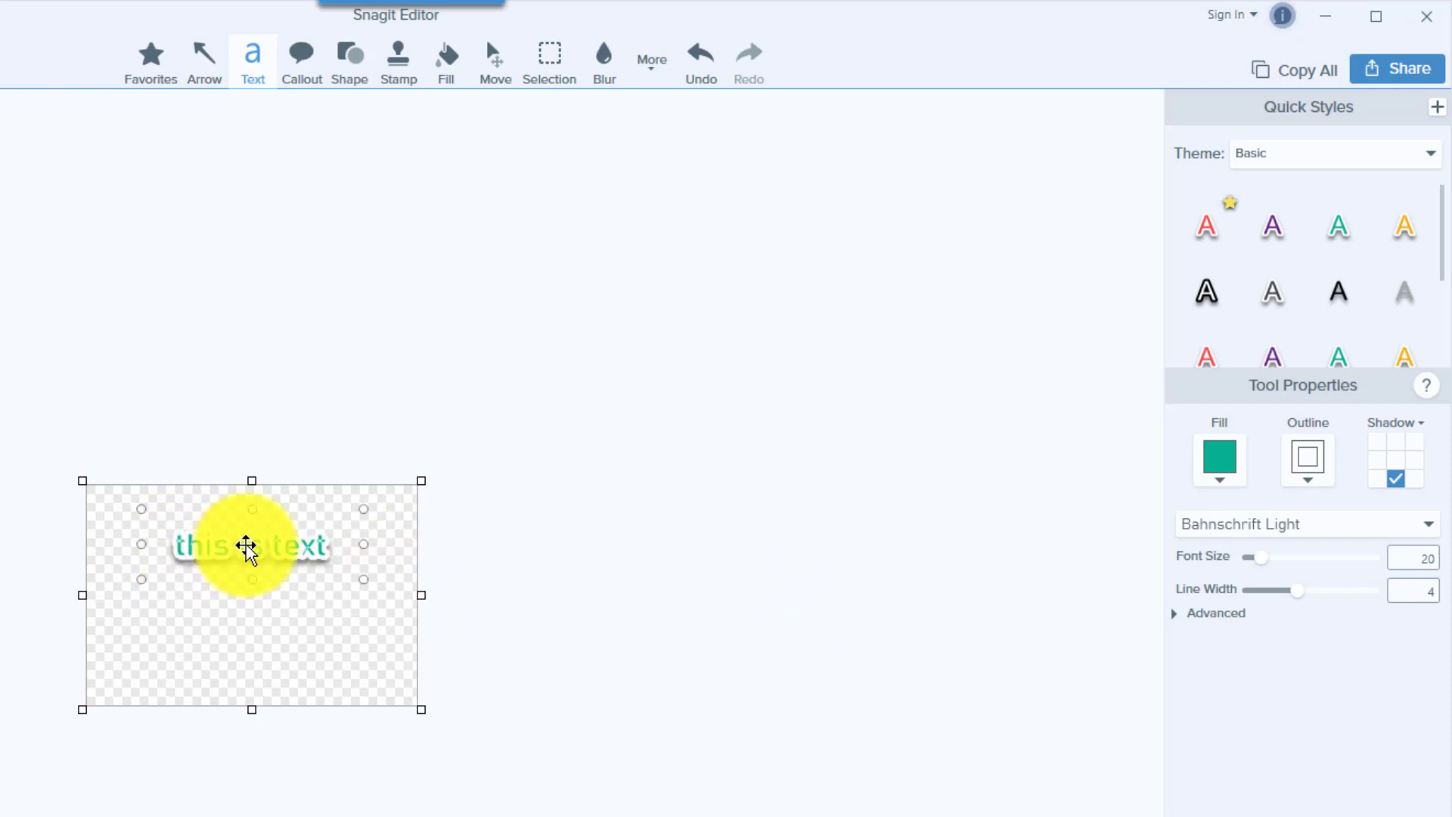
click(246, 542)
drag(327, 545, 162, 560)
click(315, 629)
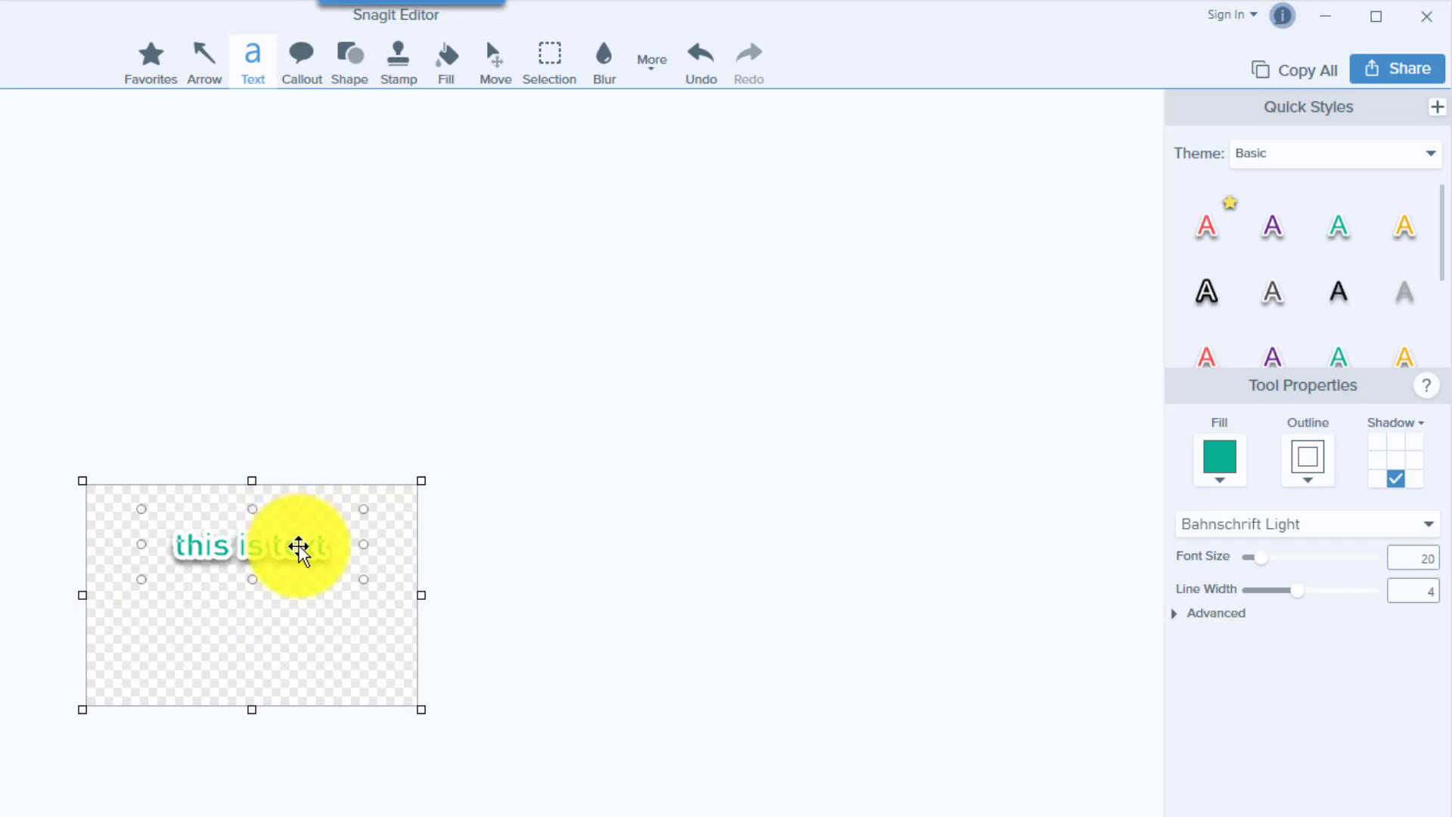
click(297, 544)
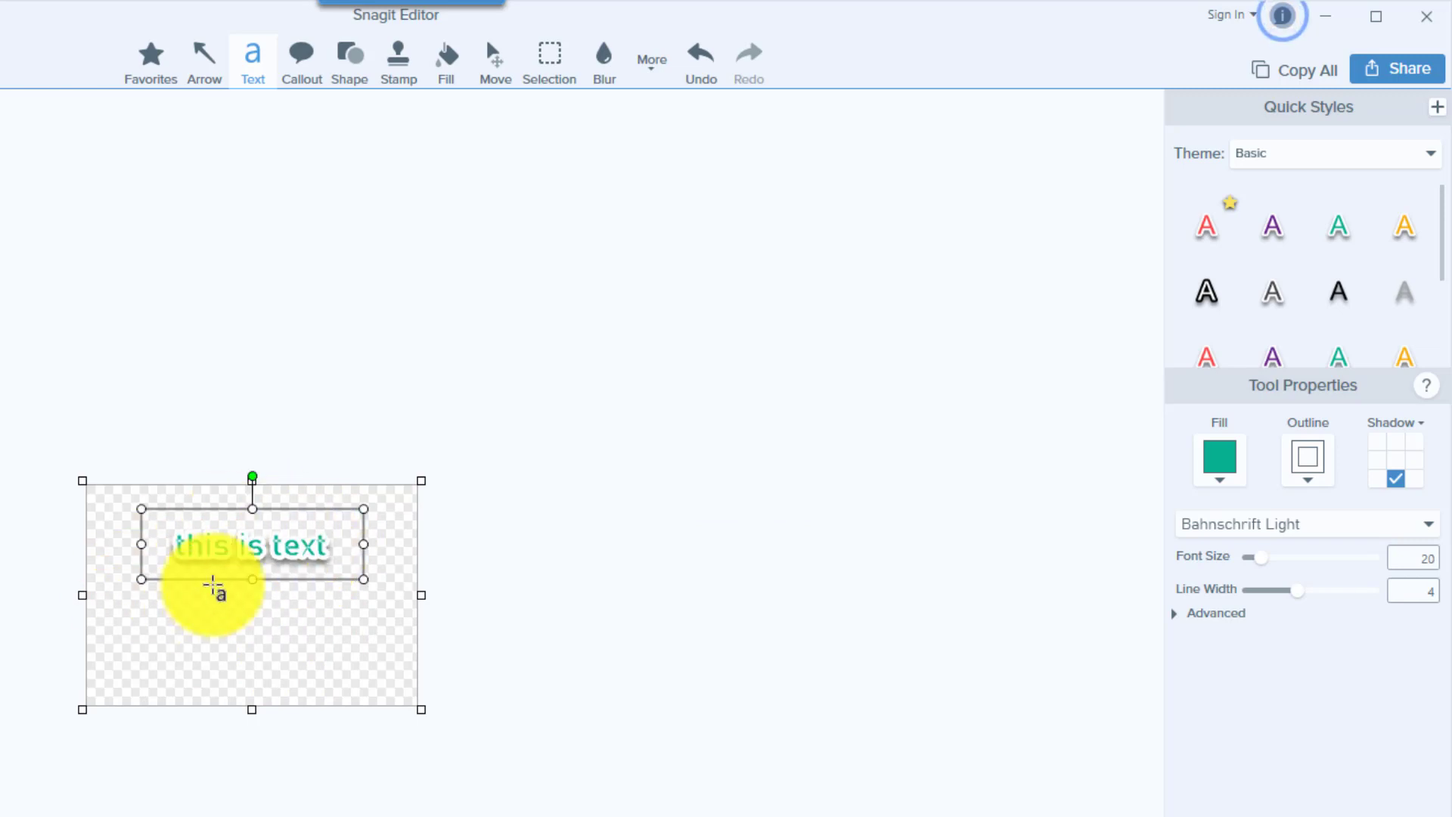
click(308, 658)
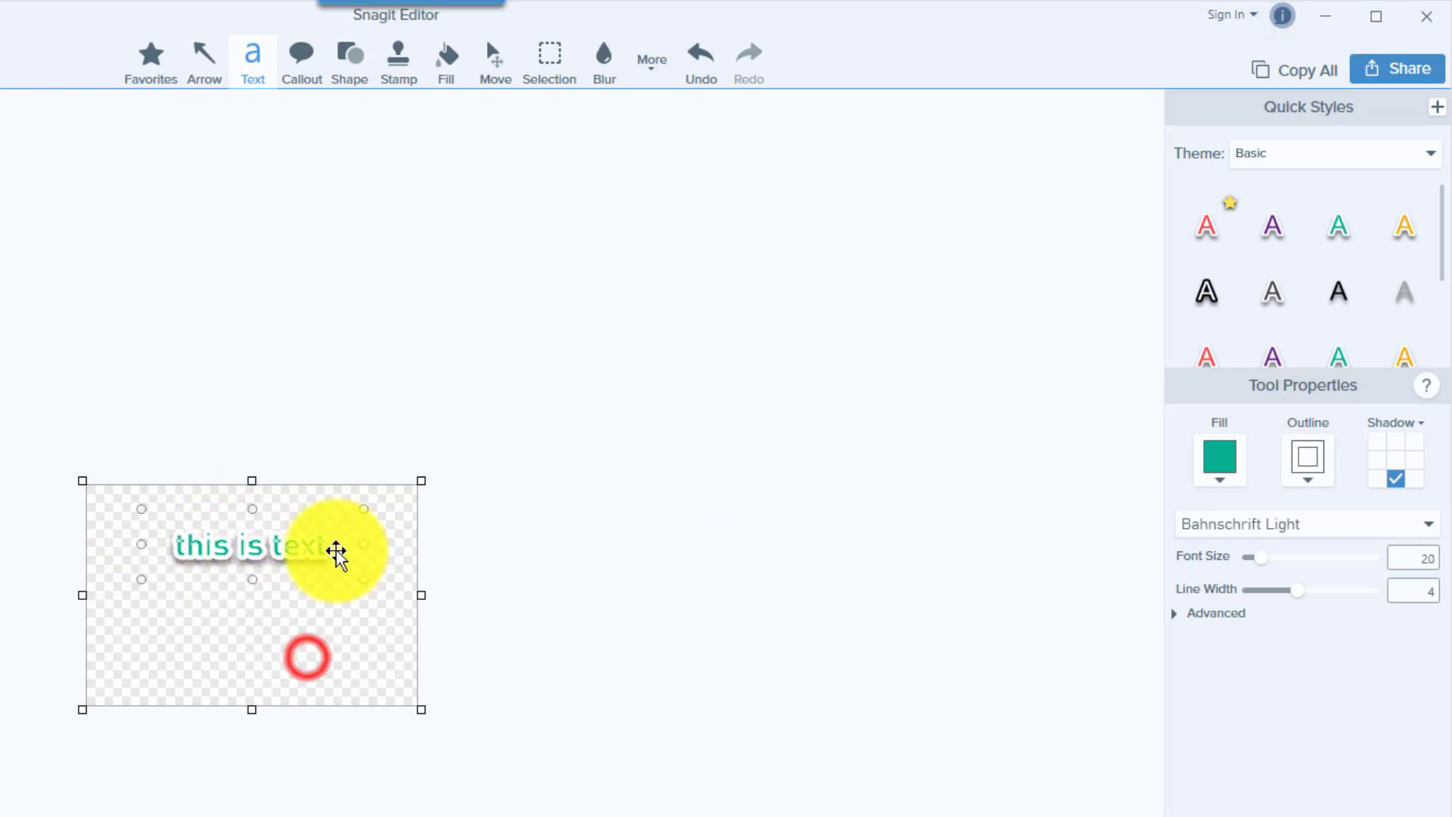
Select the "this is text" box and try different outline thicknesses, including 3 and 0, ending with a line width of 2
click(315, 547)
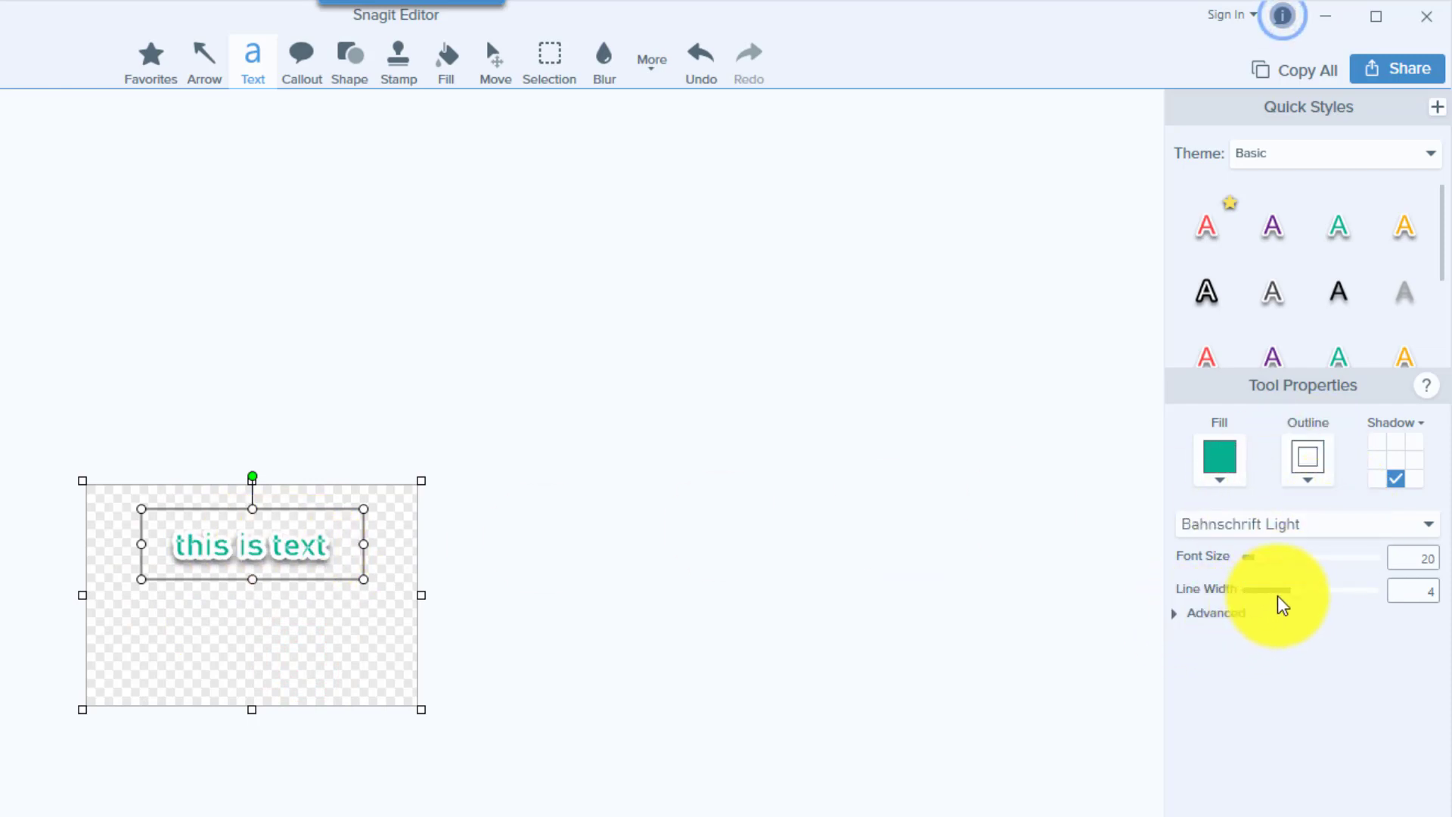
mouse_move(1298, 590)
mouse_down()
mouse_move(1272, 596)
mouse_move(1337, 592)
mouse_move(1273, 605)
mouse_move(1287, 605)
mouse_up()
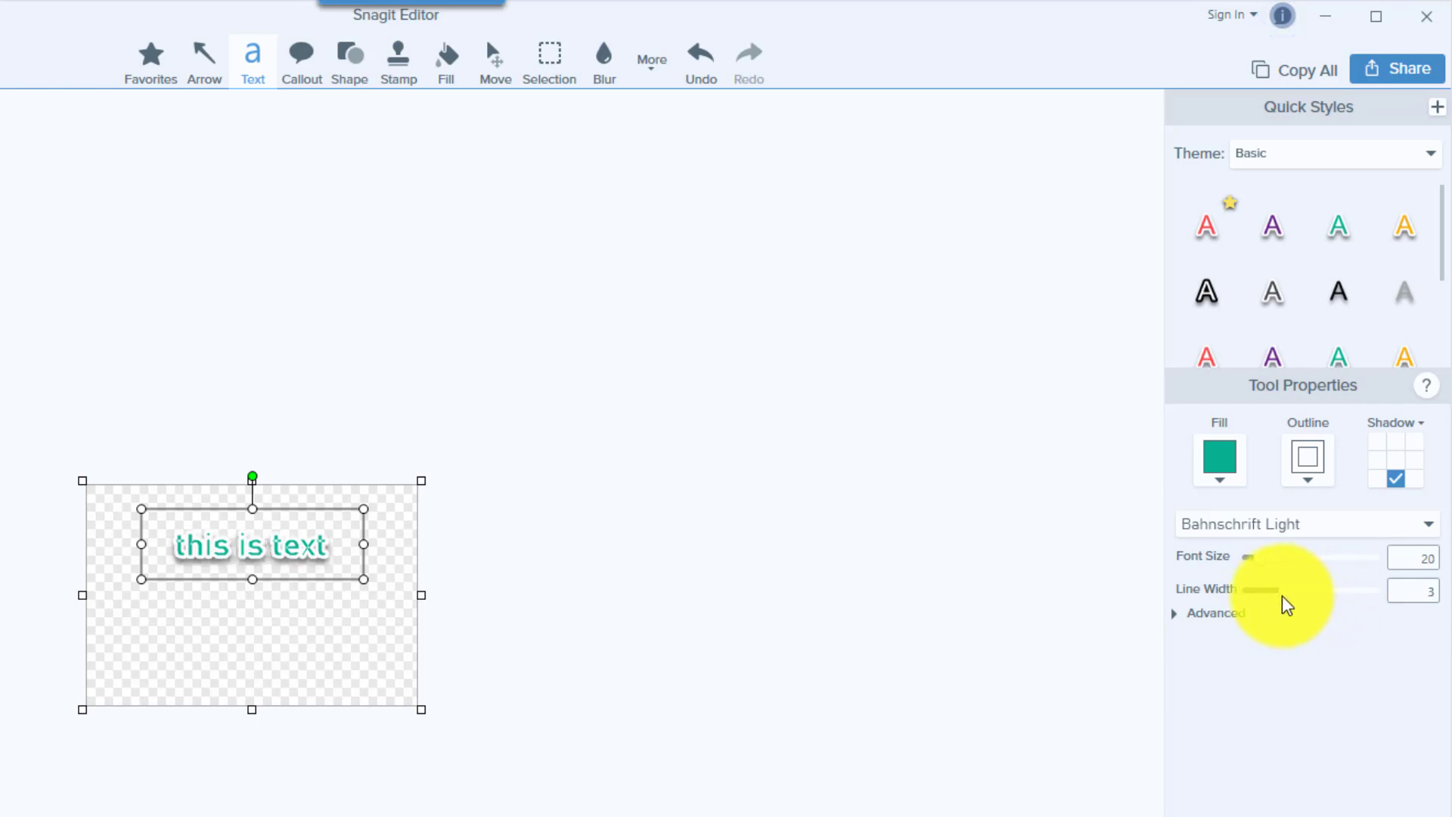
drag(1282, 596, 1227, 597)
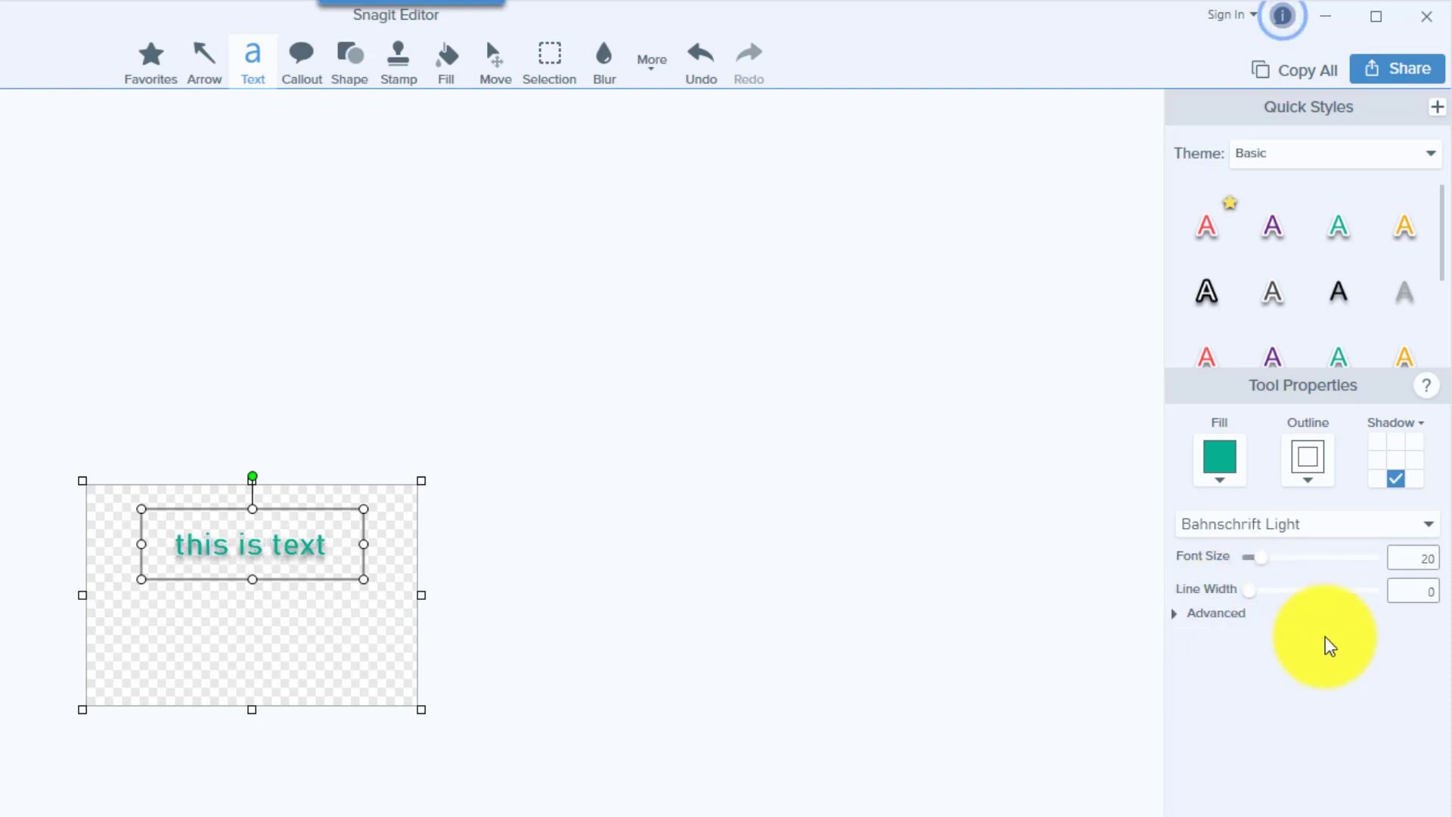
click(1253, 588)
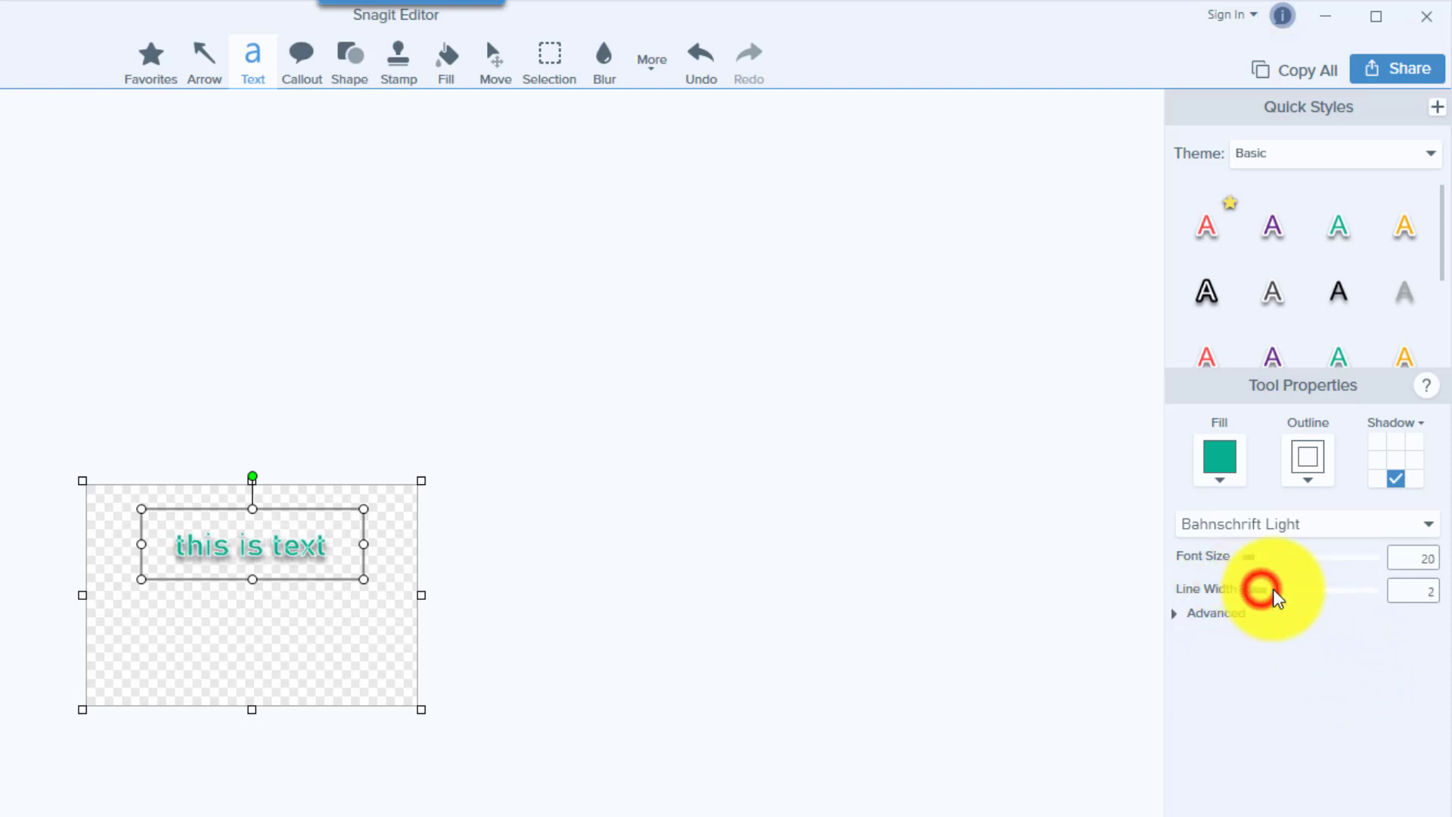
Set the text's outline colour to black and place its shadow in the centre position
click(1309, 483)
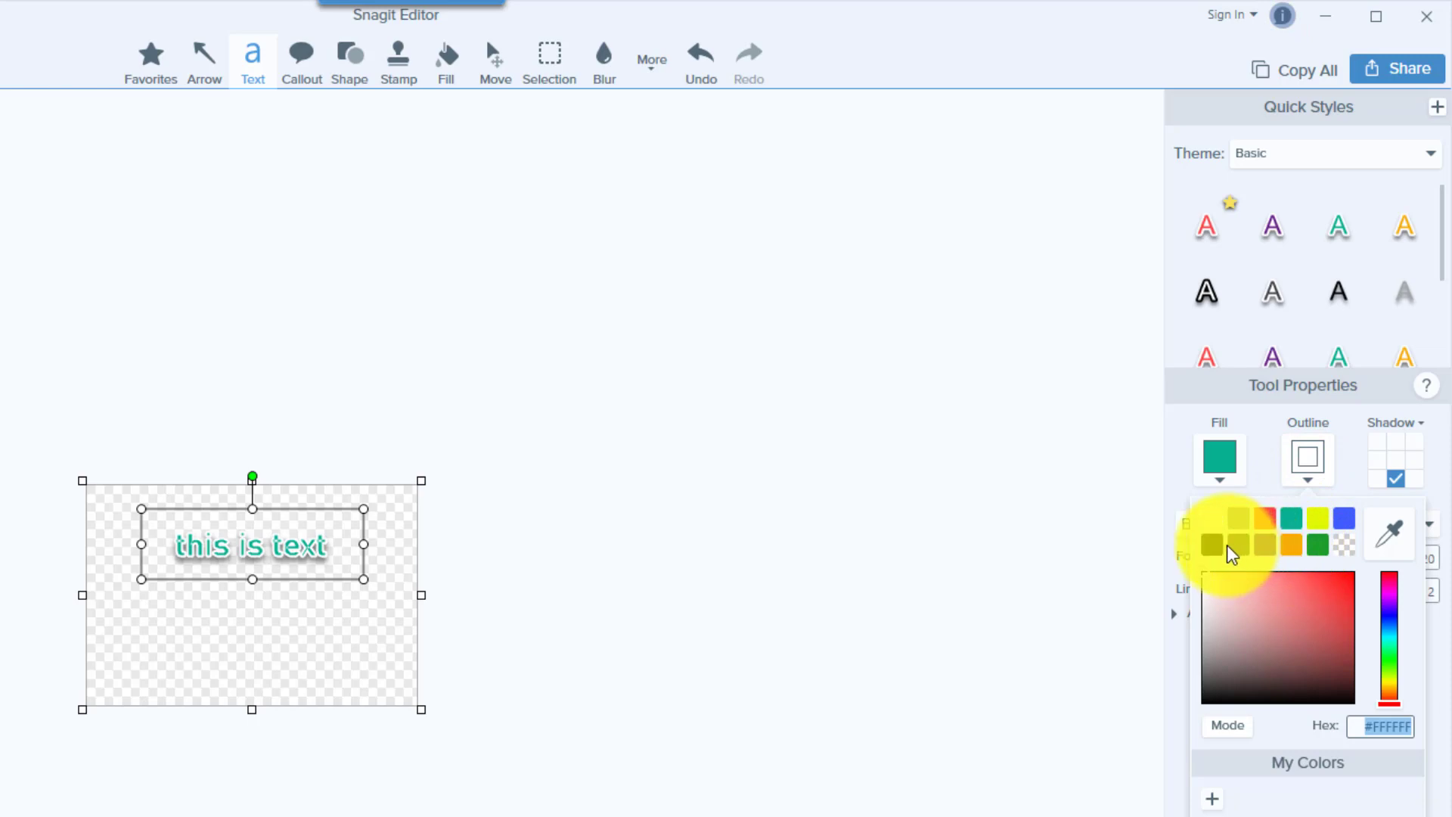
click(1216, 542)
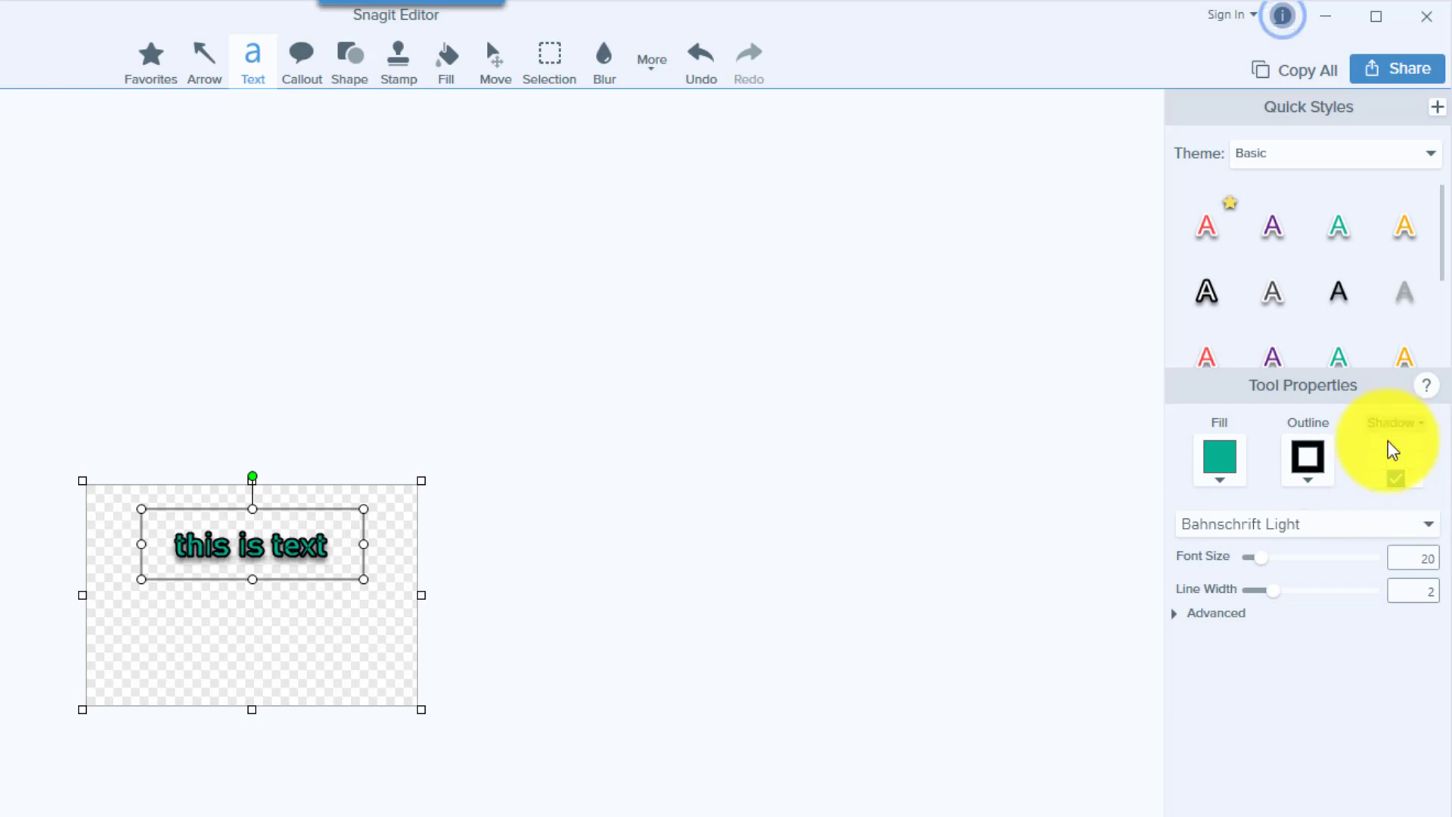
click(1395, 458)
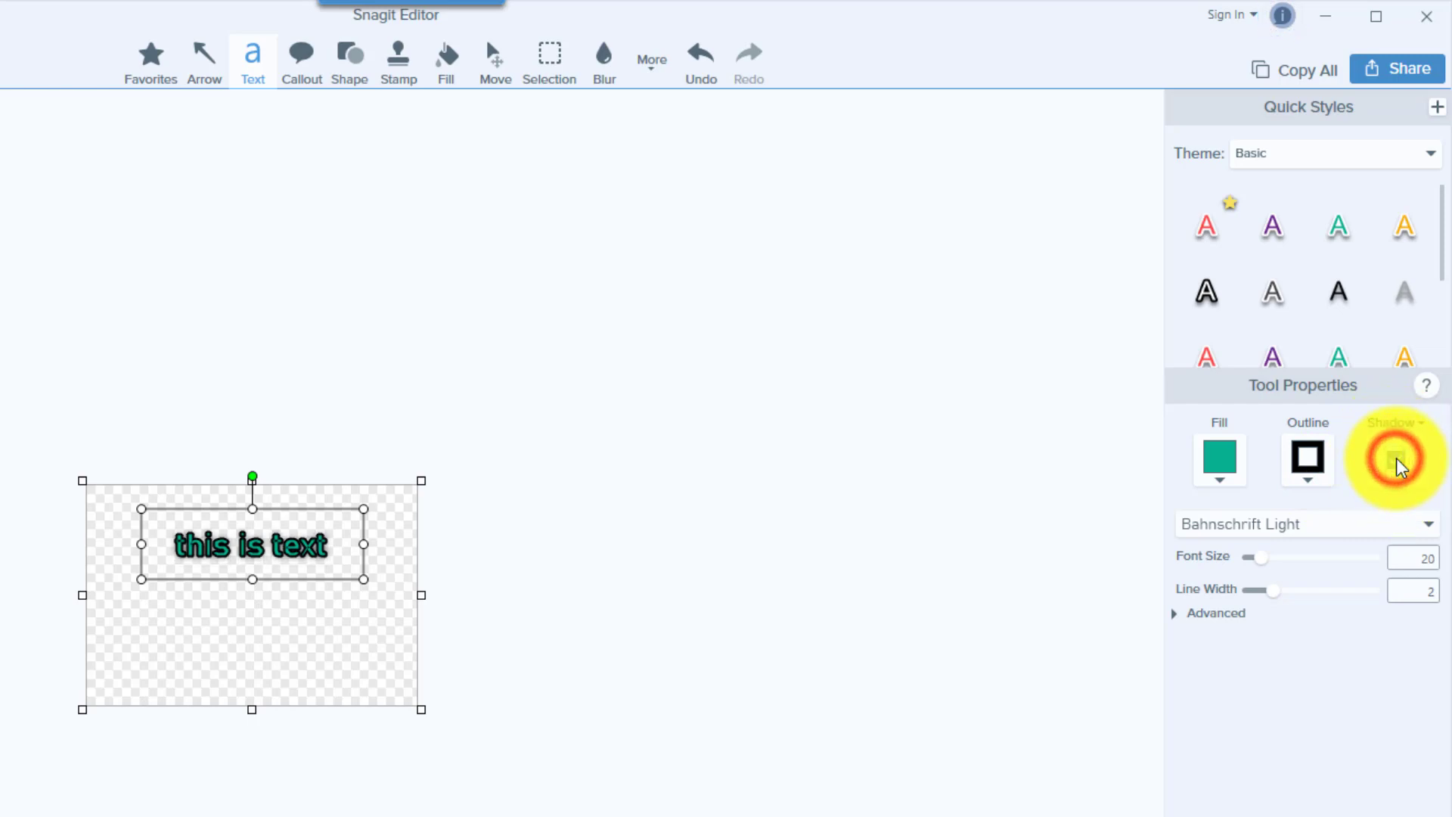
Place the text's shadow at the lower right and make it yellow with angle 148°, distance 30, opacity 63 and blur 4
click(1415, 477)
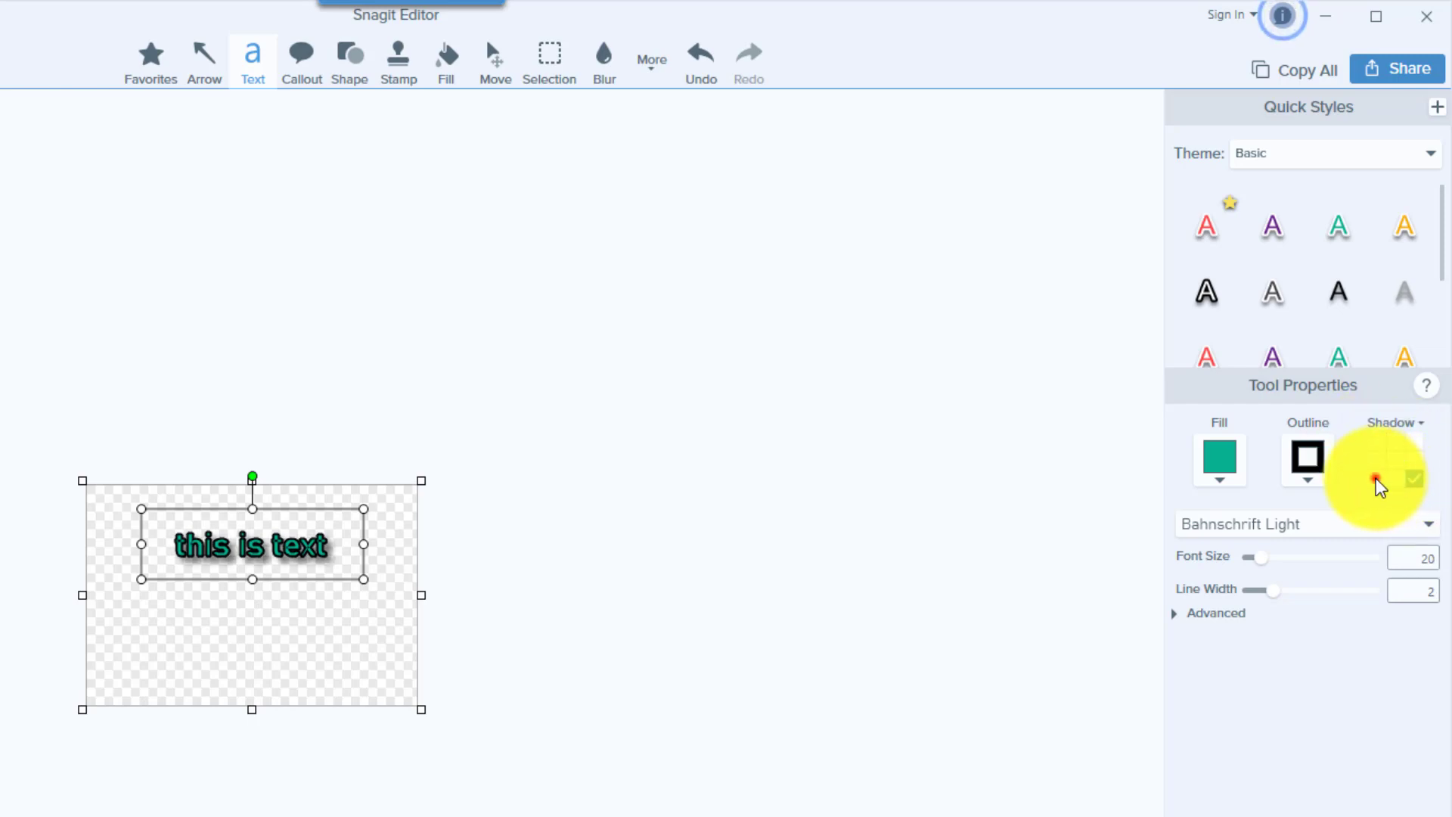
click(1417, 433)
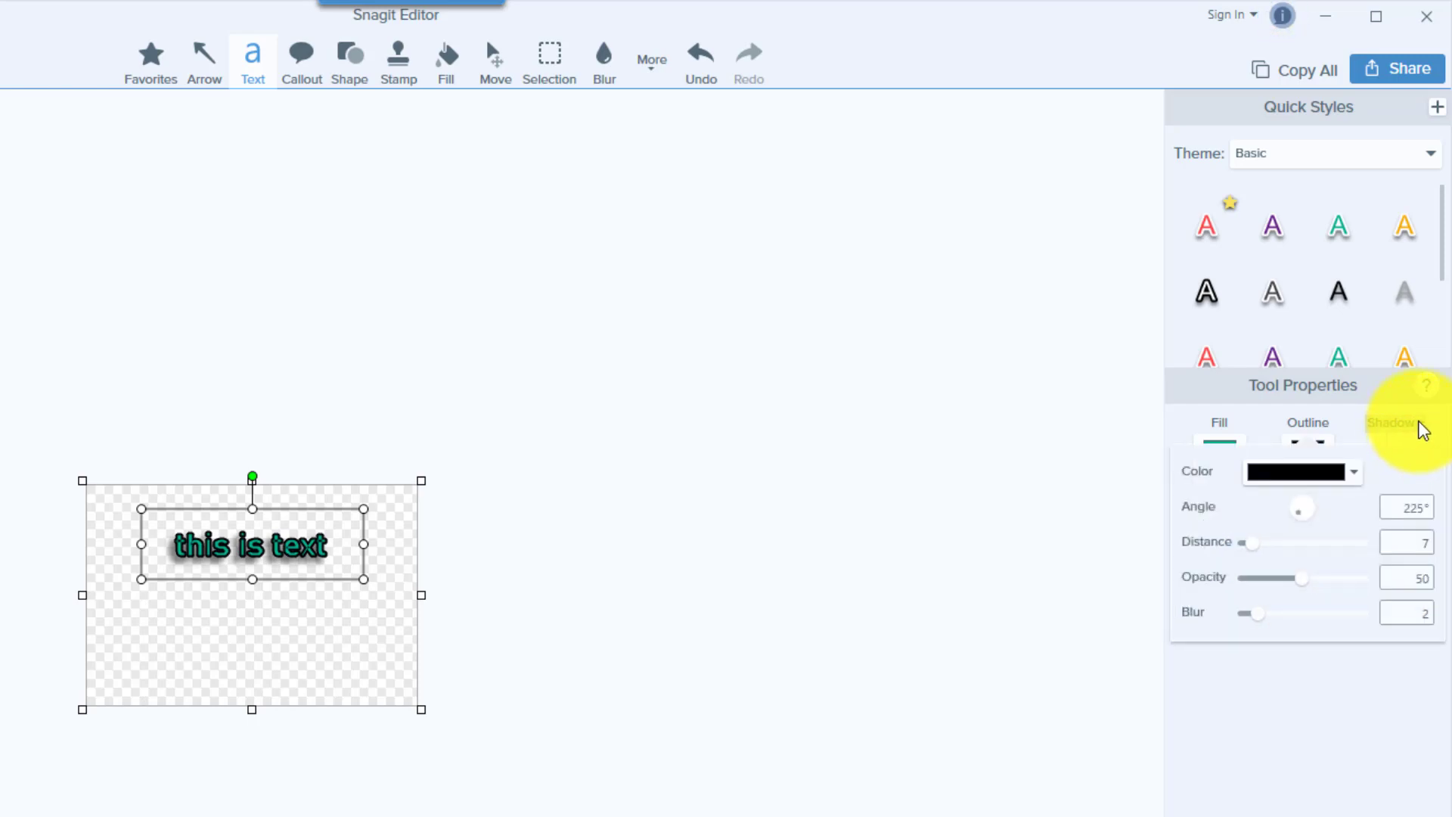
click(1355, 469)
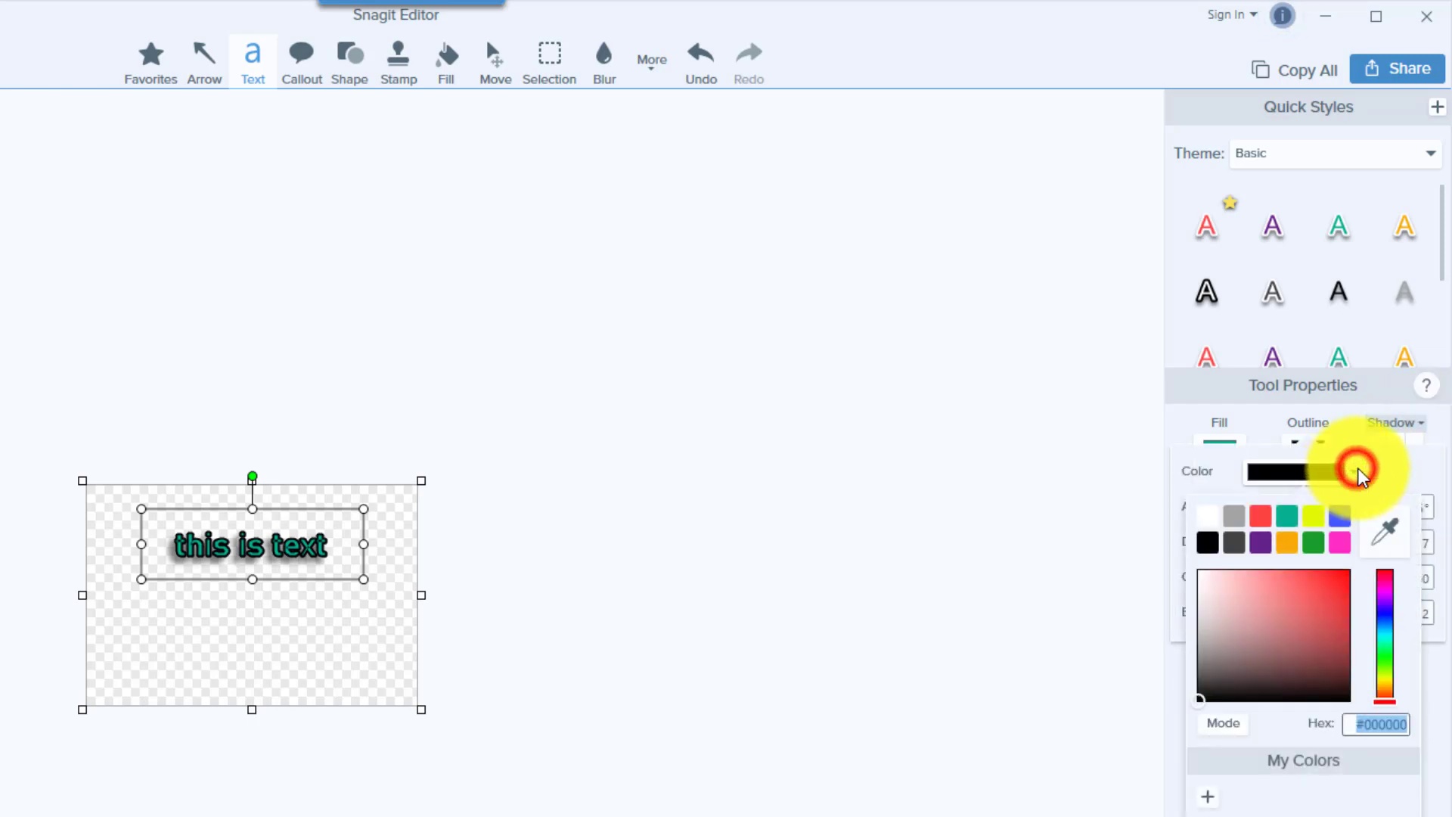
click(1312, 525)
drag(1299, 515, 1283, 618)
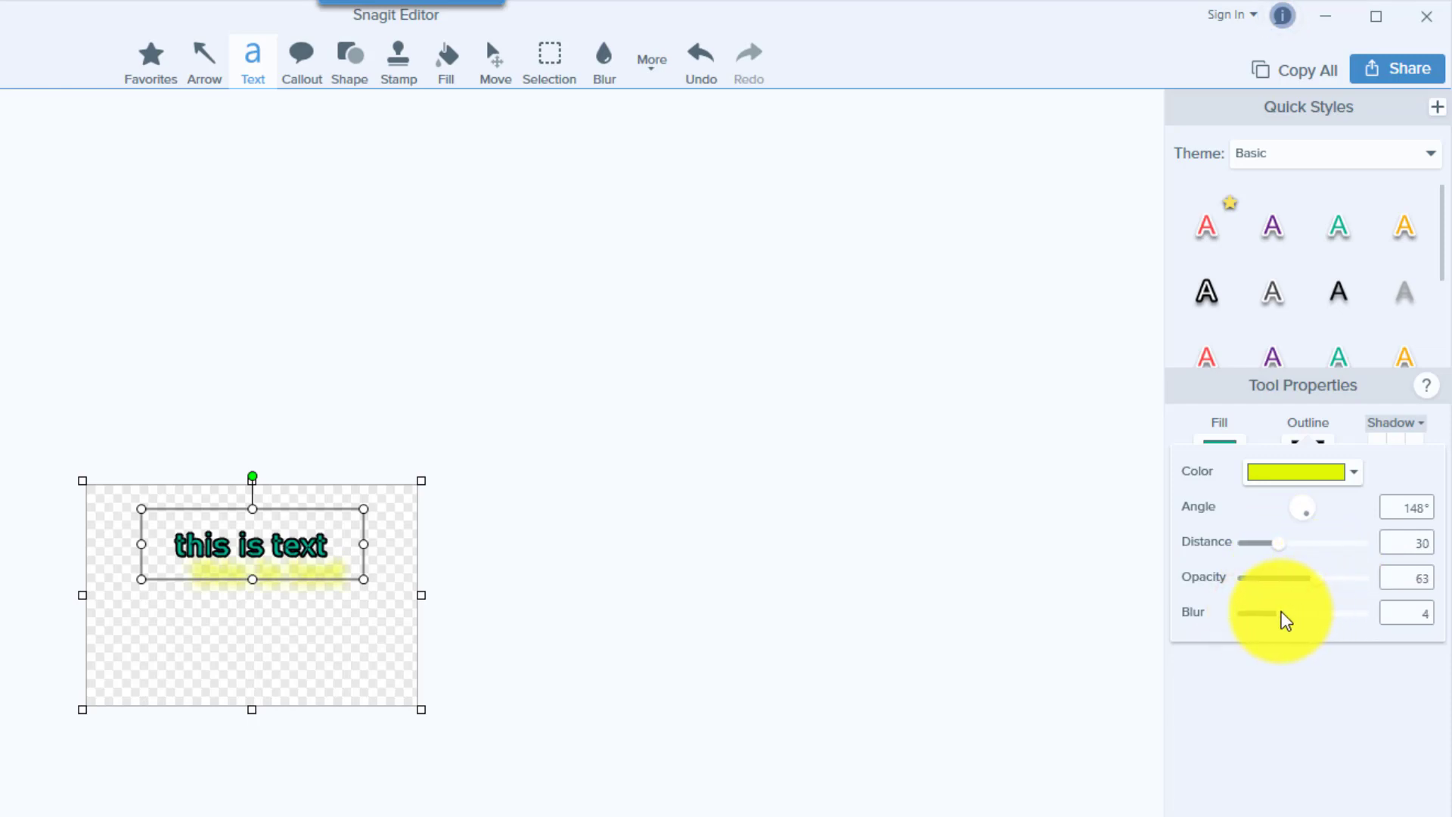
click(1355, 709)
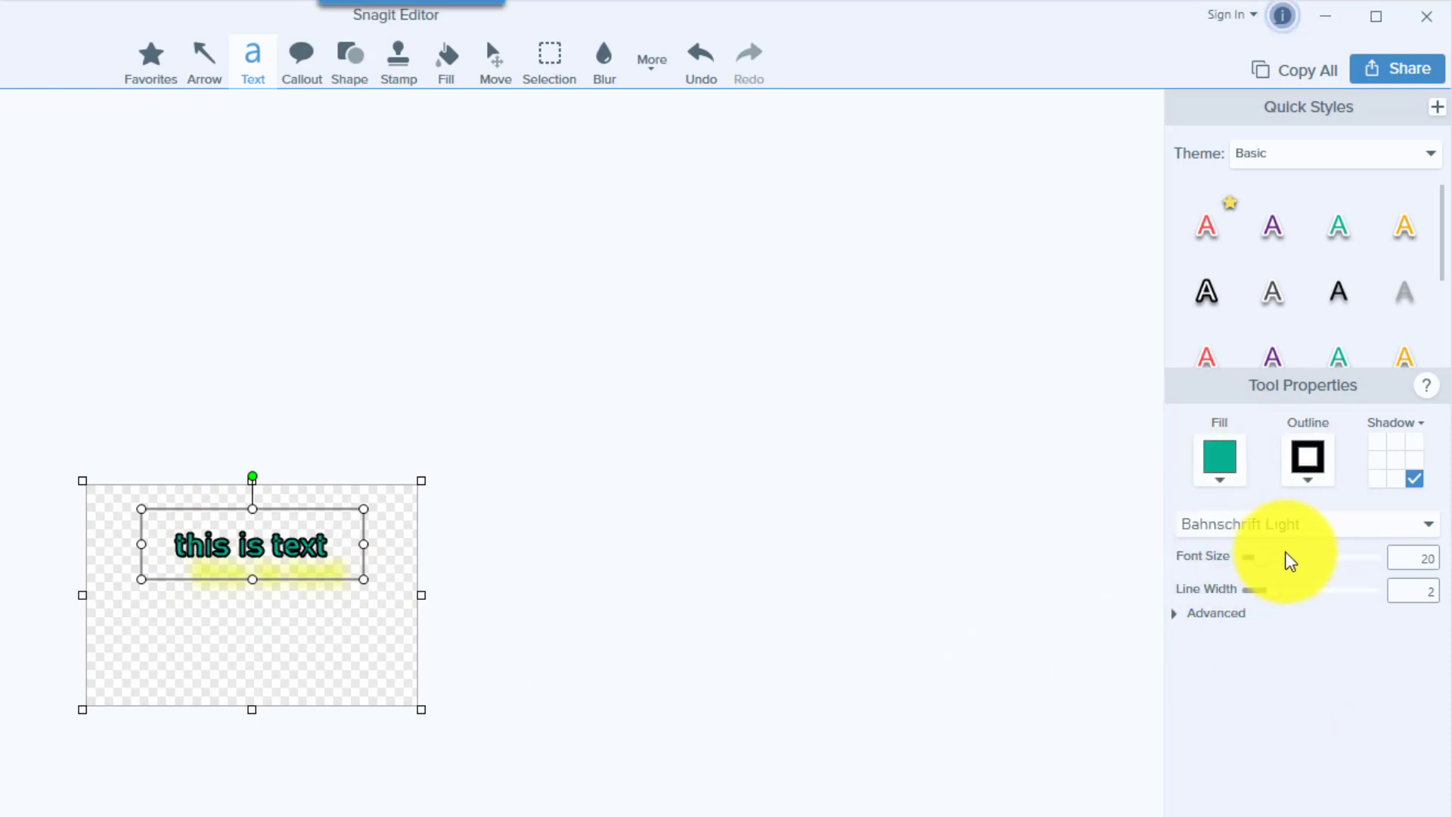
Change the text's fill to pink and its font to Adobe Fan Heiti Std B at size 39
click(1223, 477)
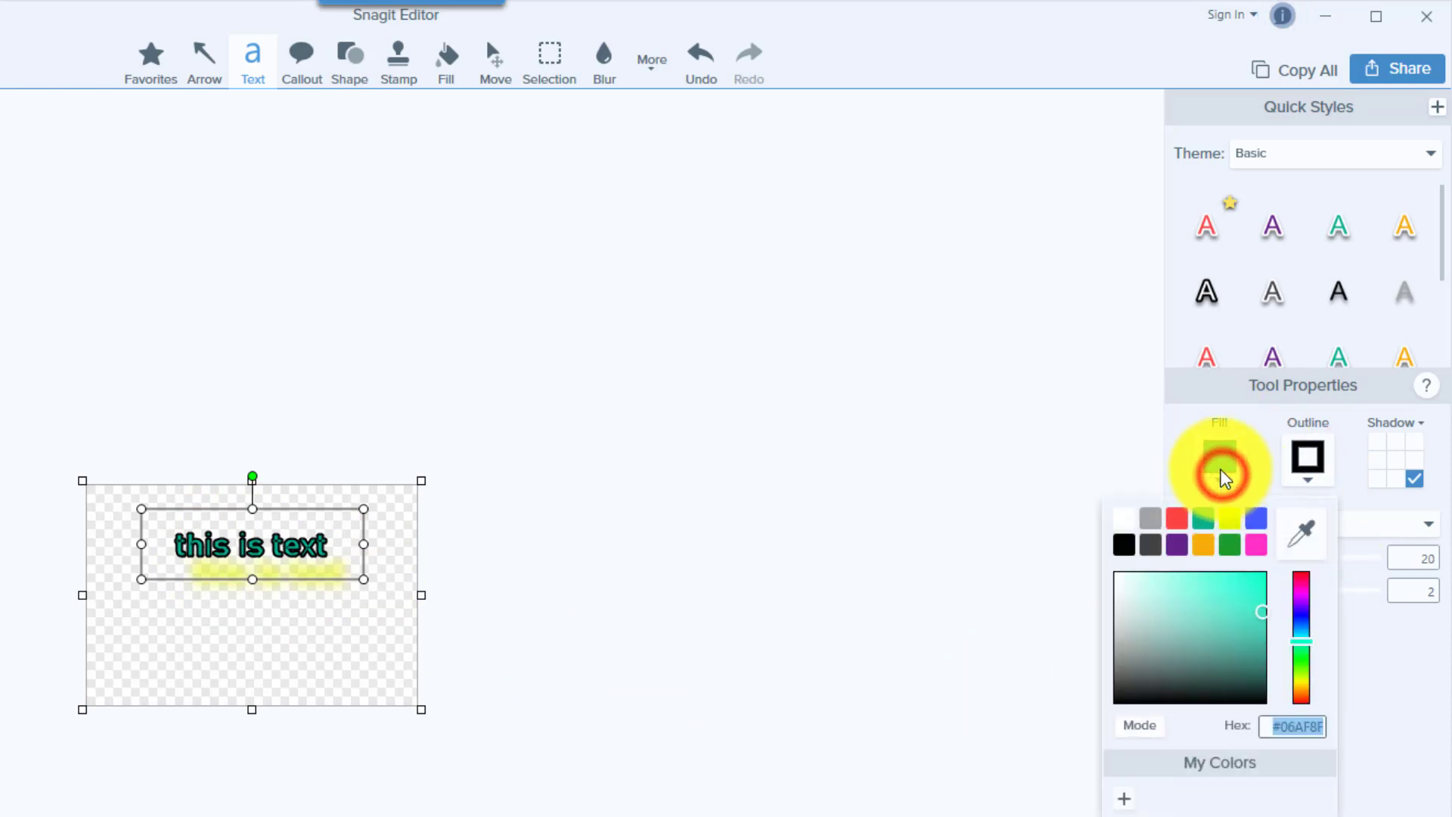
click(1257, 550)
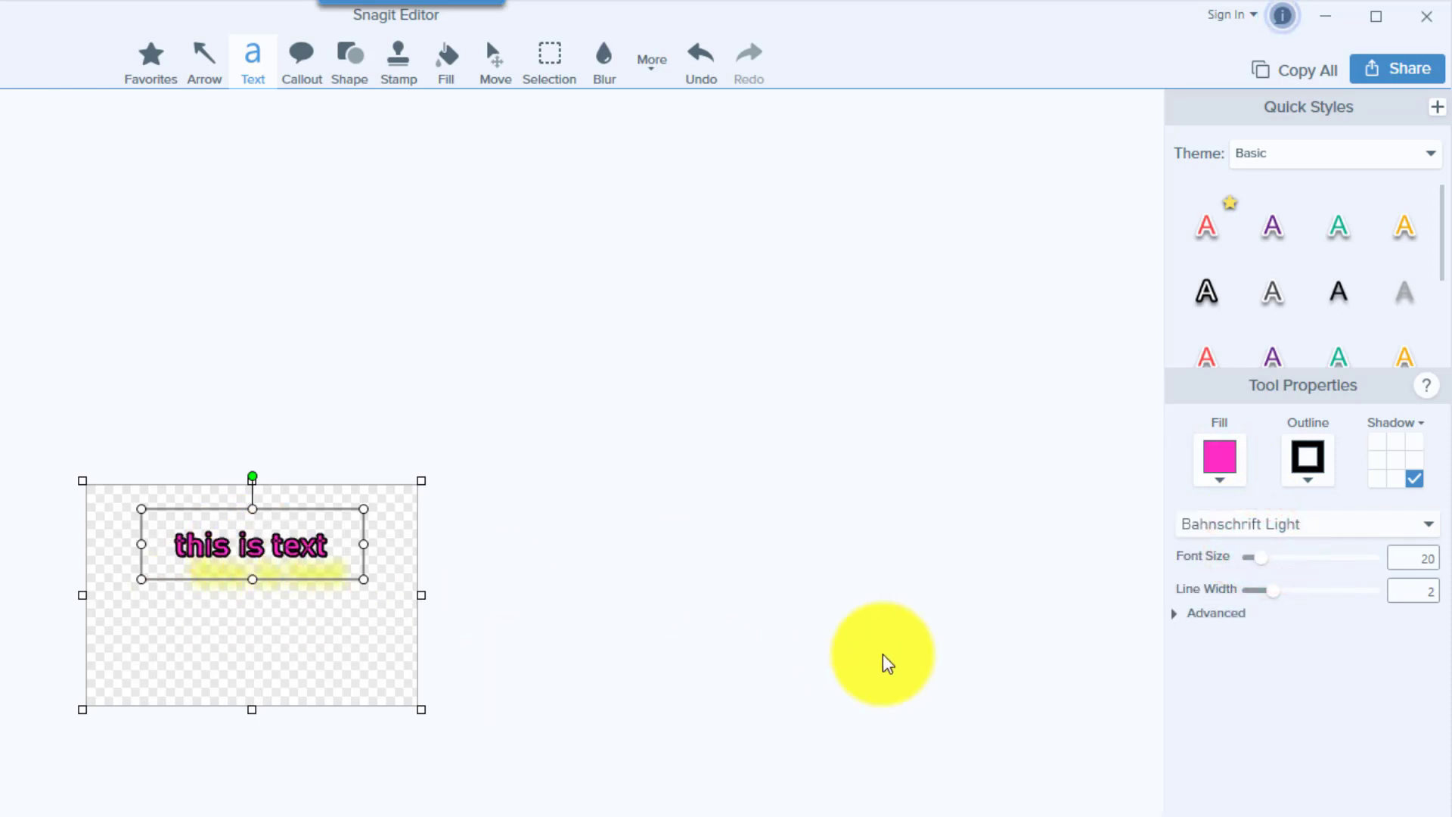
click(1400, 523)
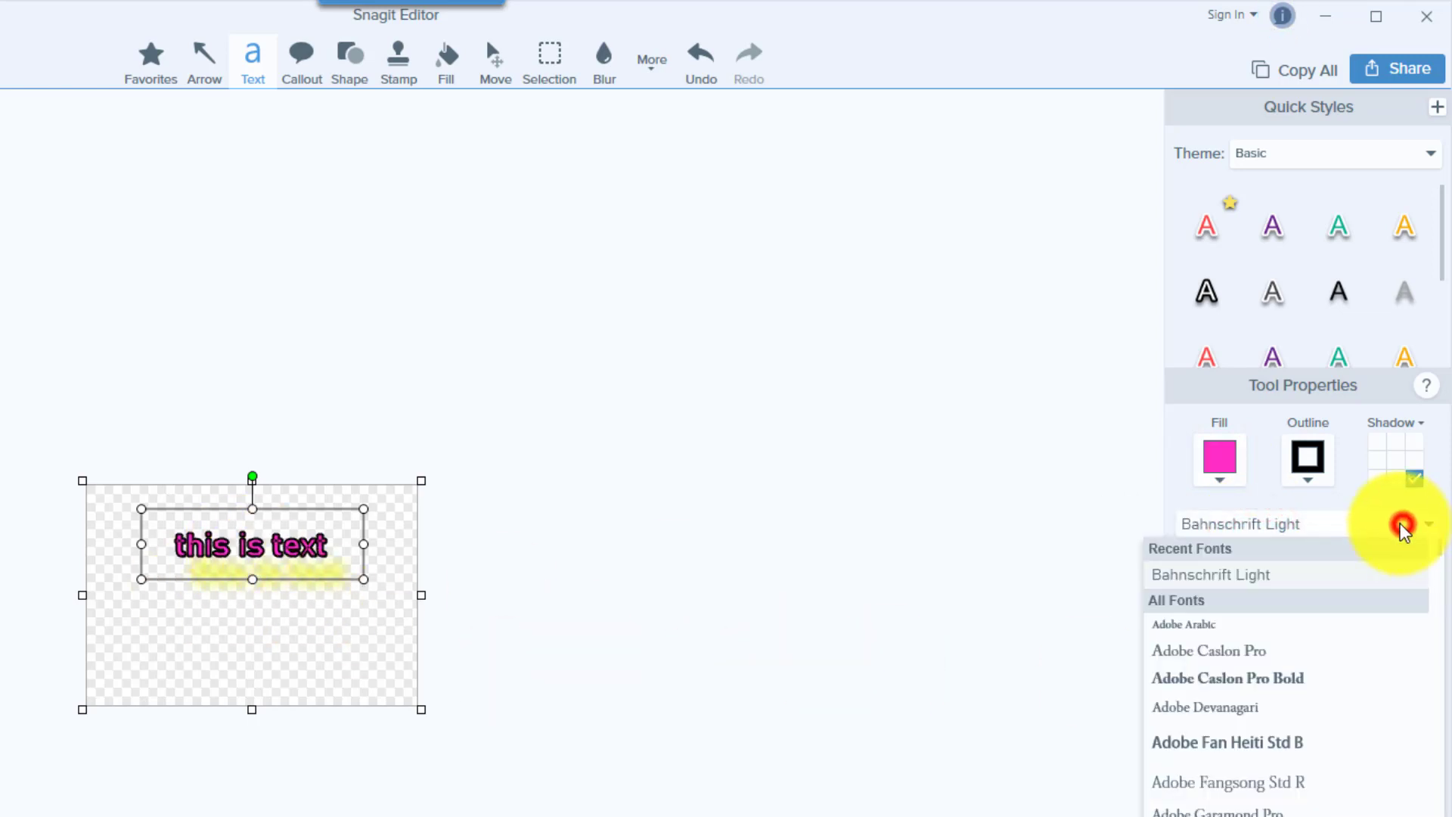
click(1217, 738)
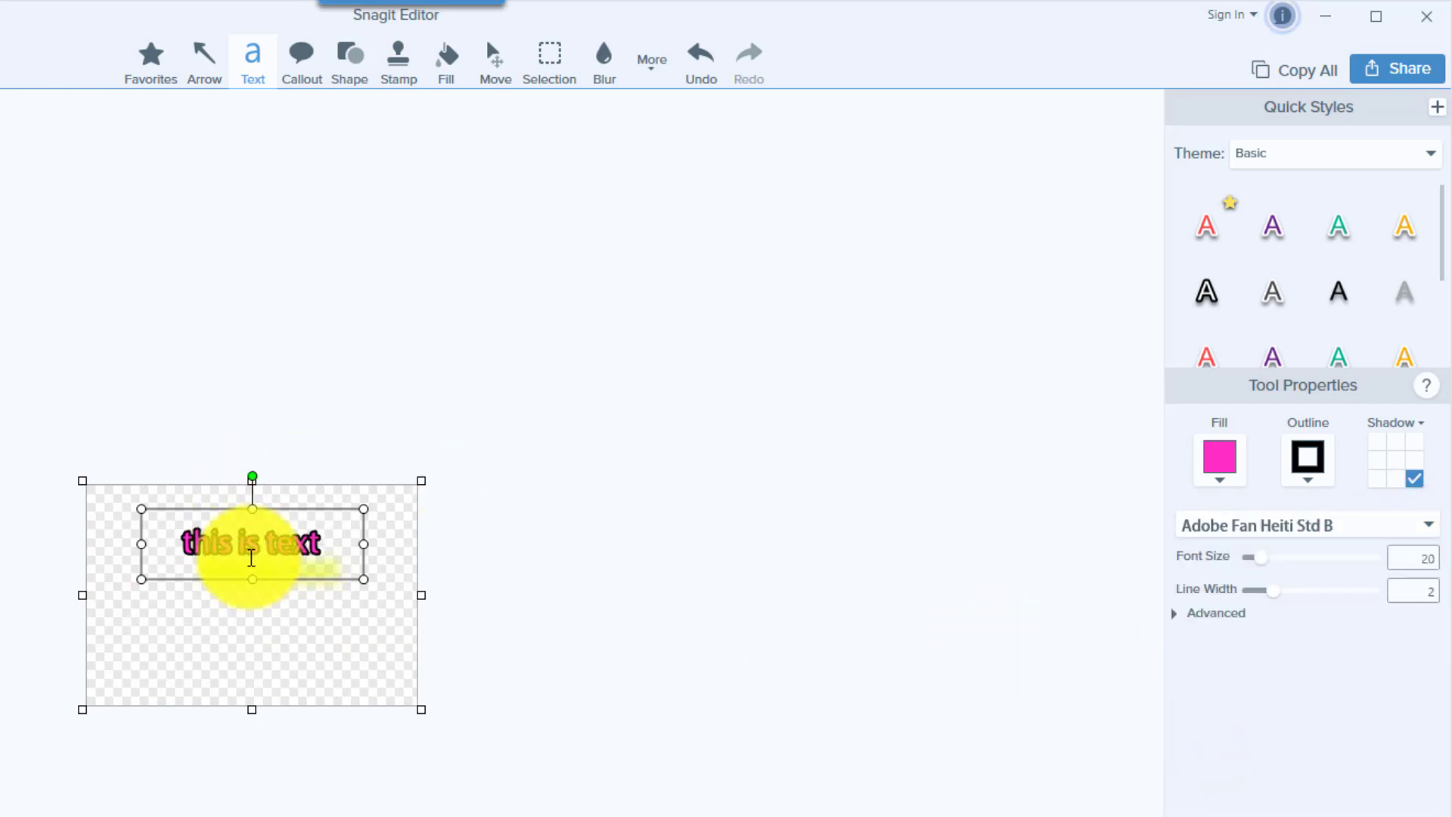
drag(1263, 558, 1283, 561)
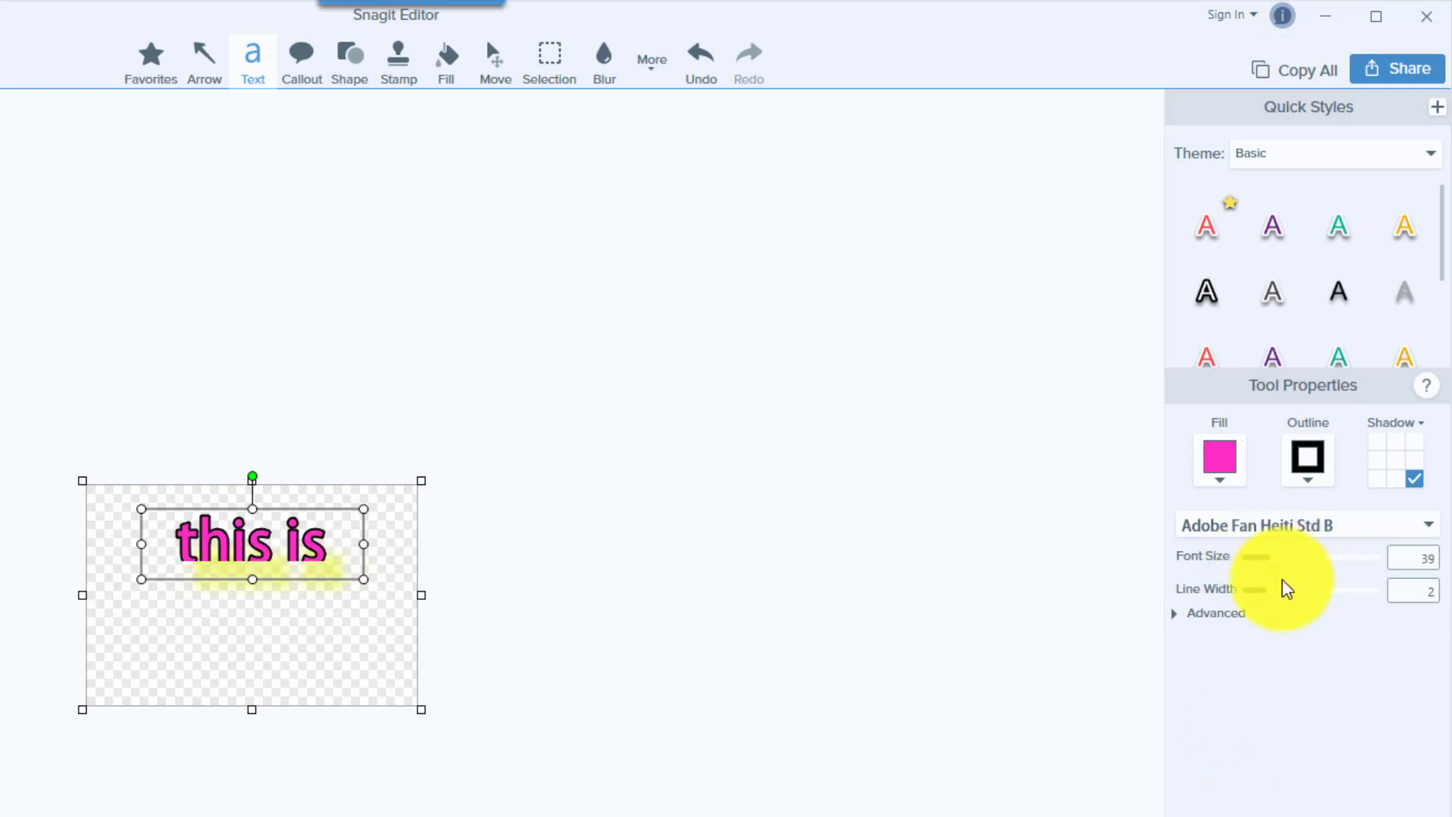
Try a lower text opacity and bring it back to 98, with padding 0 and font size 26
click(1174, 613)
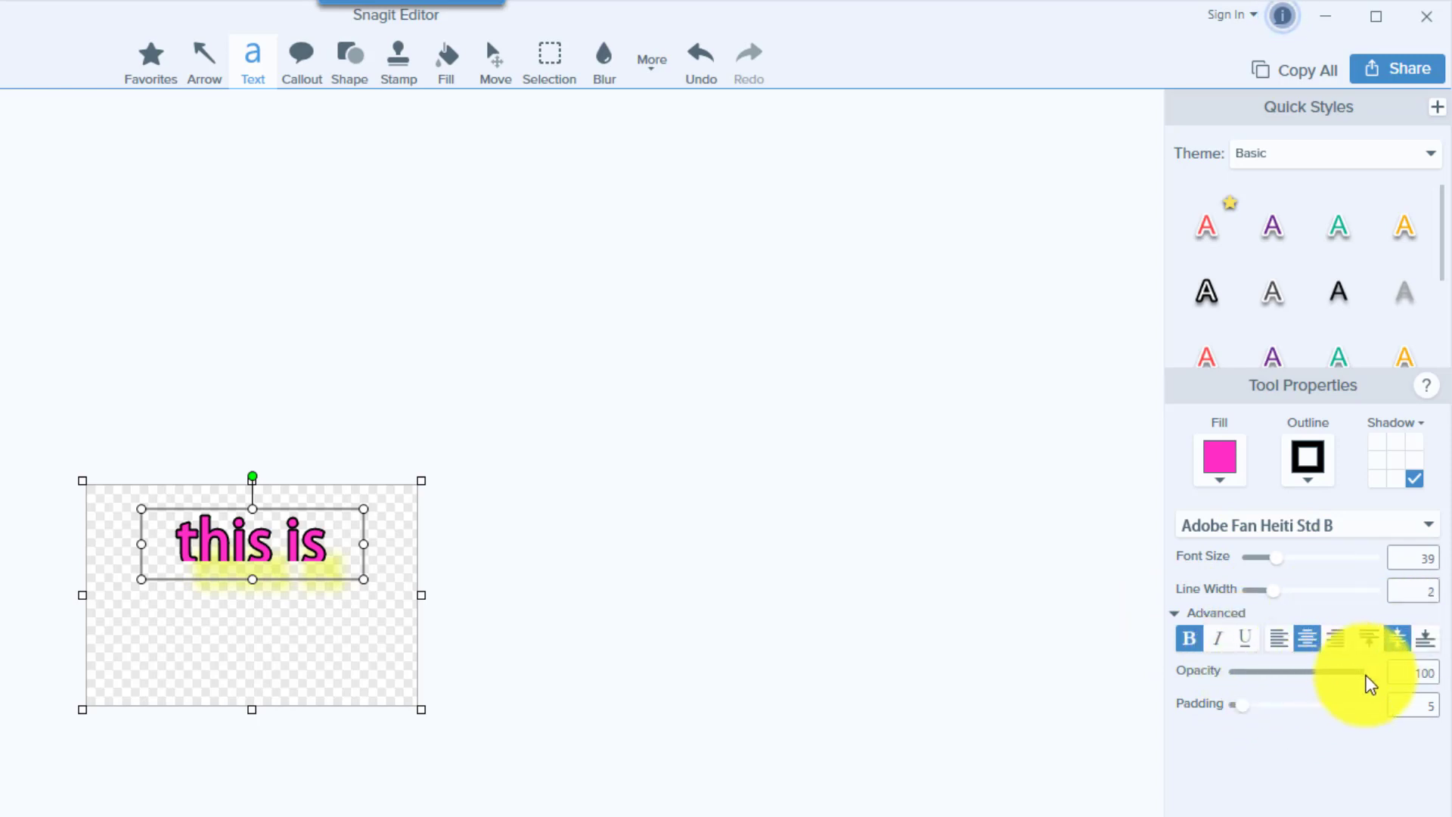
drag(1365, 672, 1304, 673)
drag(1296, 674, 1369, 671)
mouse_move(1245, 706)
mouse_down()
mouse_move(1282, 707)
mouse_move(1237, 708)
mouse_up()
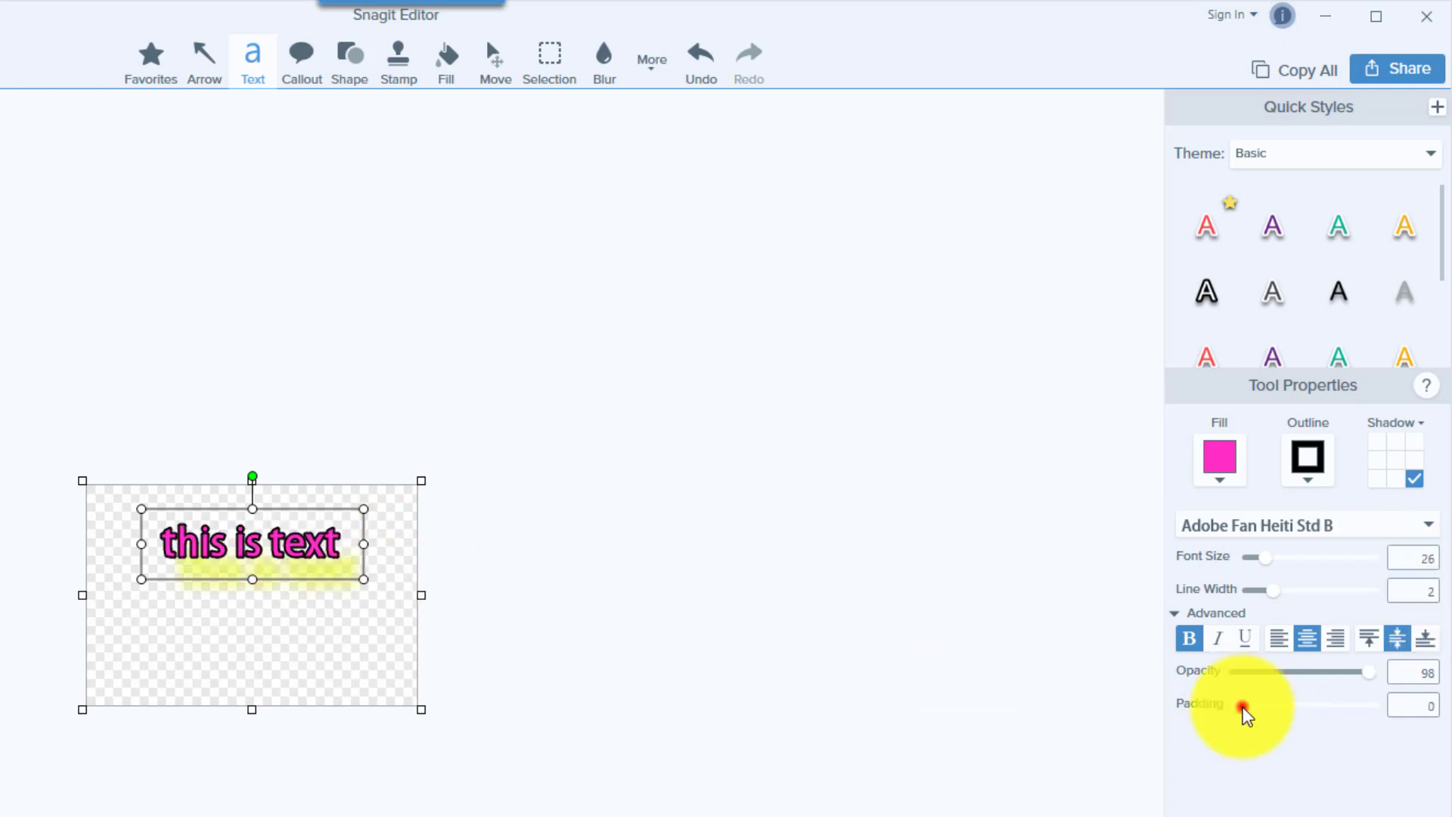
mouse_move(1241, 706)
mouse_down()
mouse_move(1269, 707)
mouse_move(1243, 707)
mouse_up()
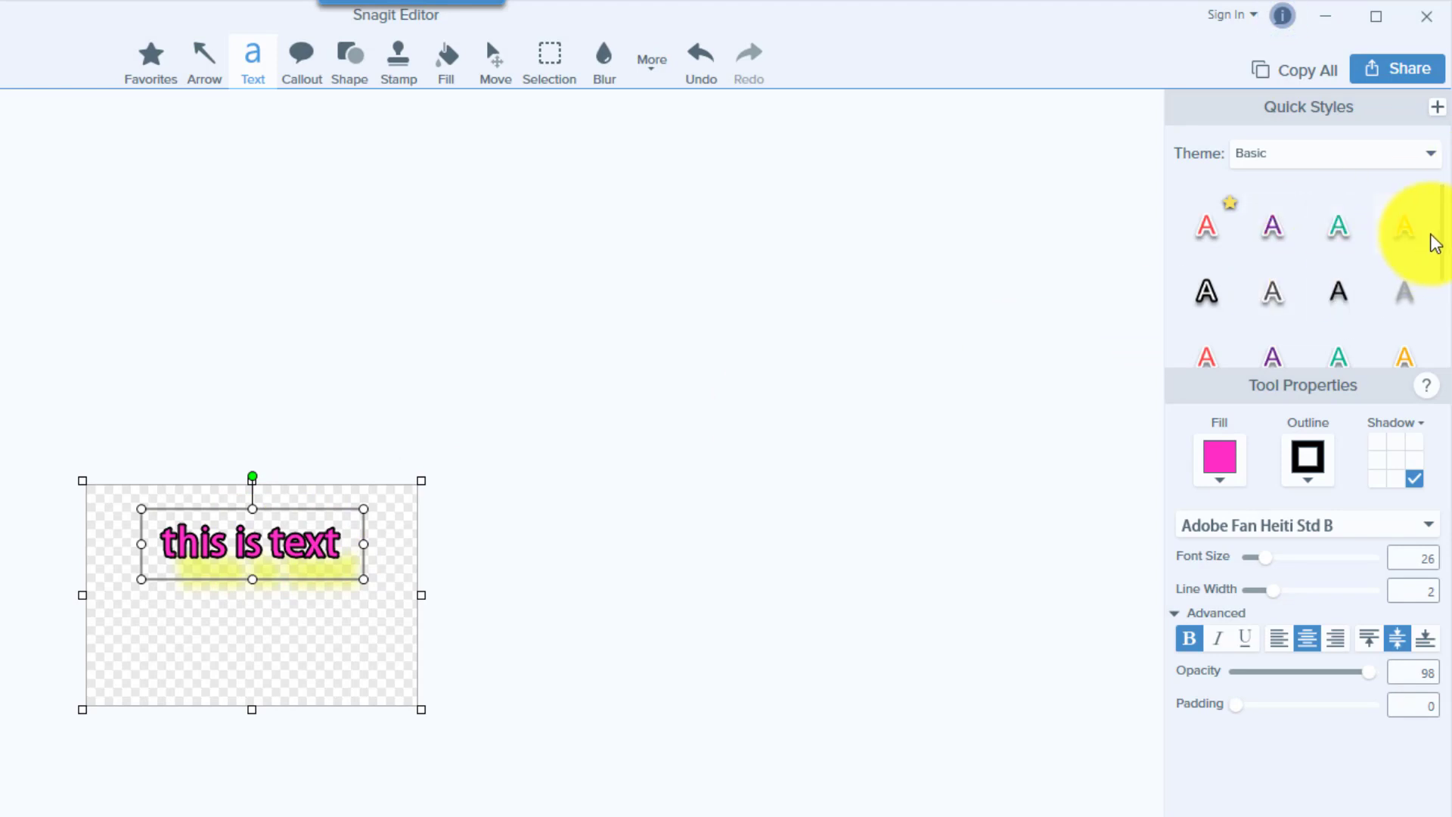
Save the pink text's formatting as a quick style in the Basic theme, and deselect and reselect the text to check it
drag(1440, 231, 1431, 334)
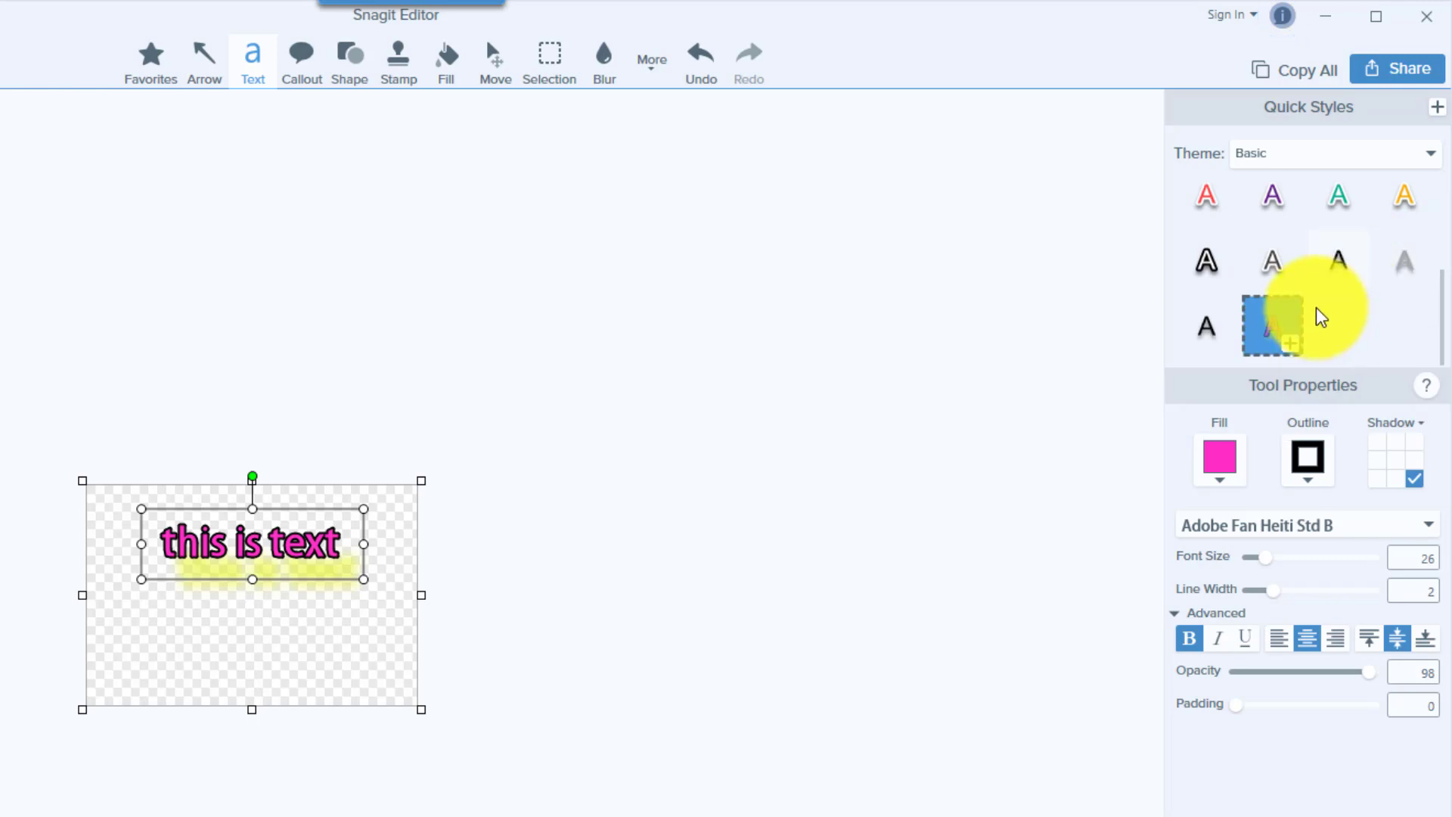
click(1290, 345)
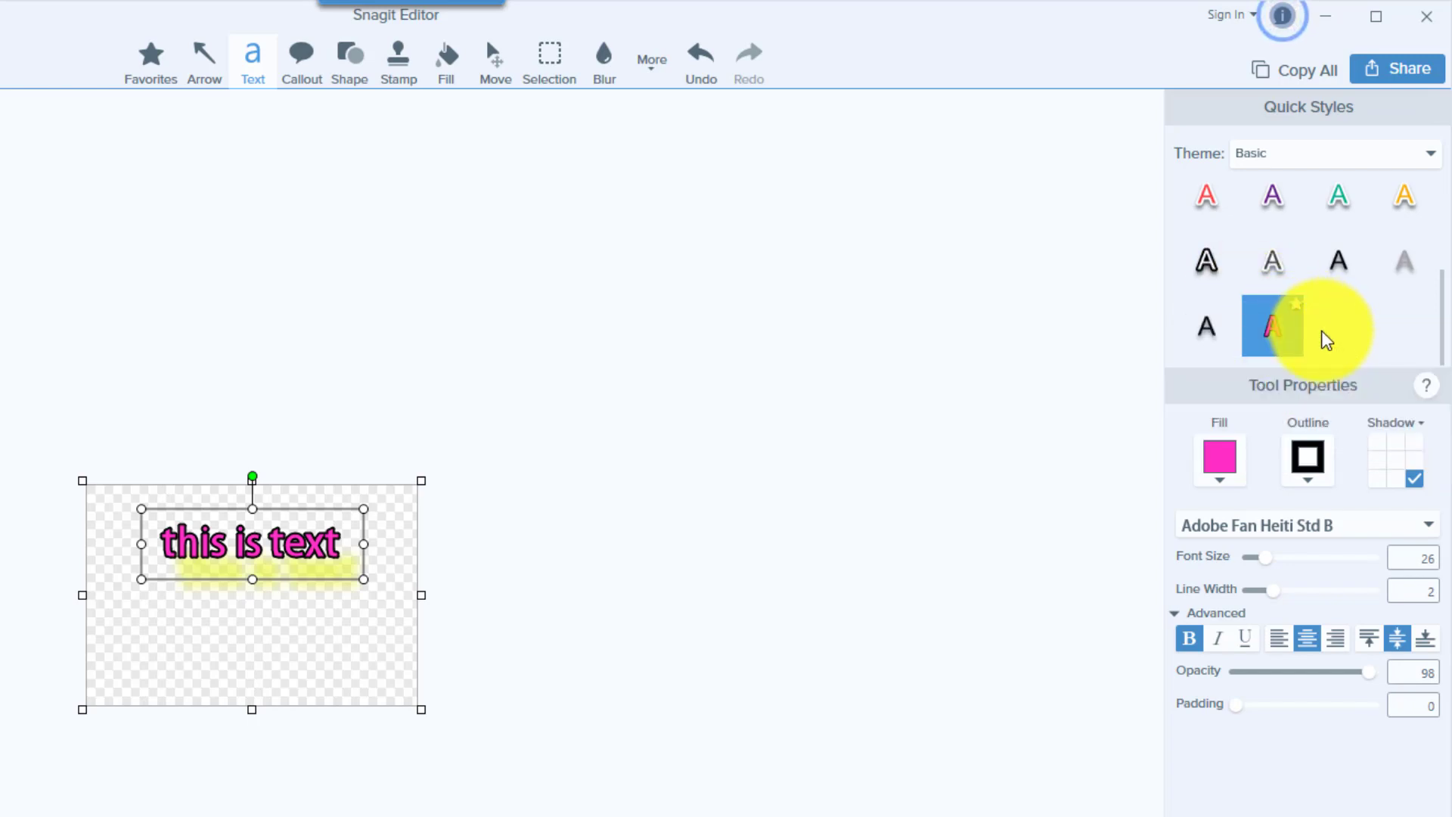
click(465, 645)
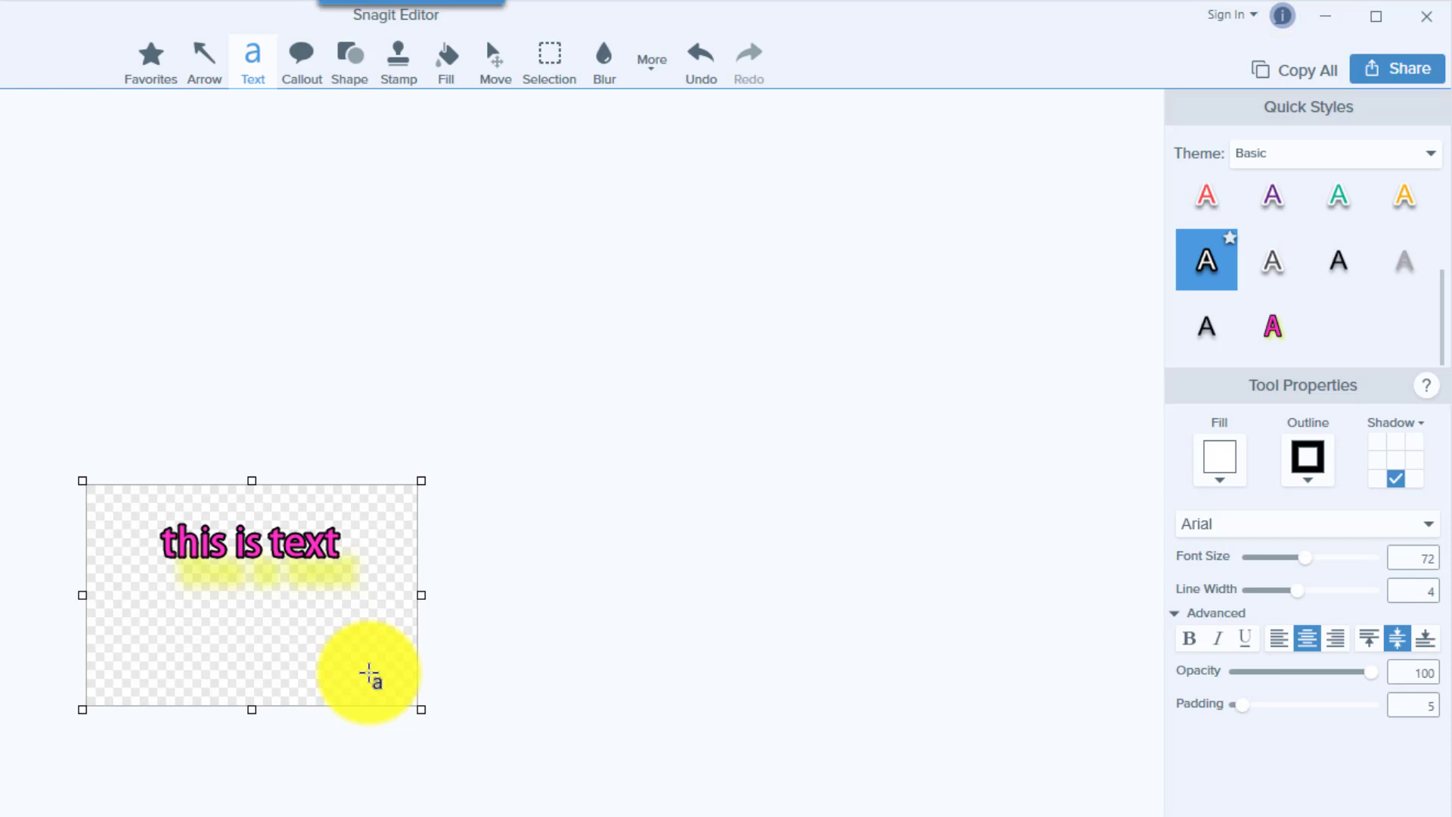
click(293, 547)
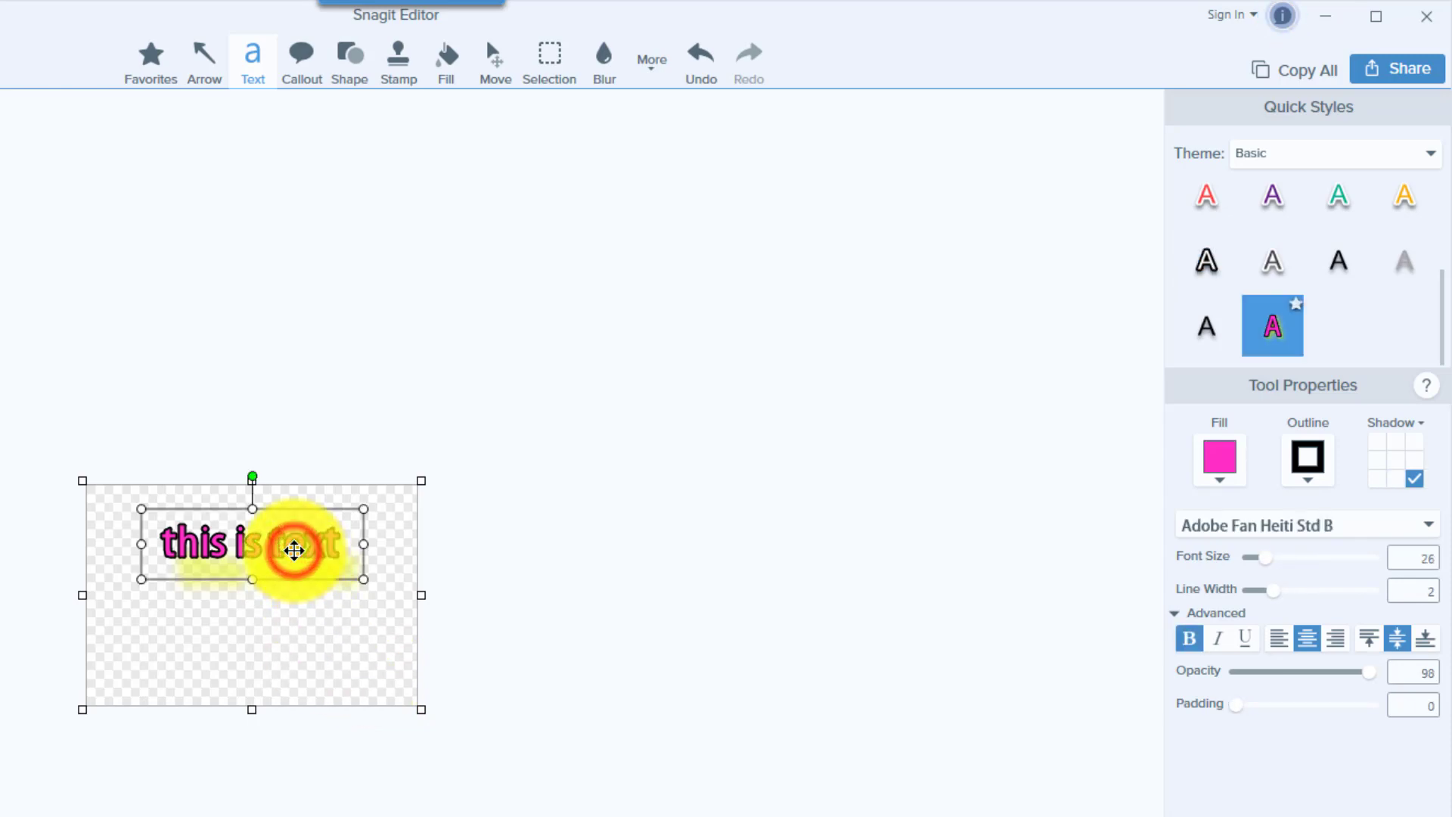
click(310, 676)
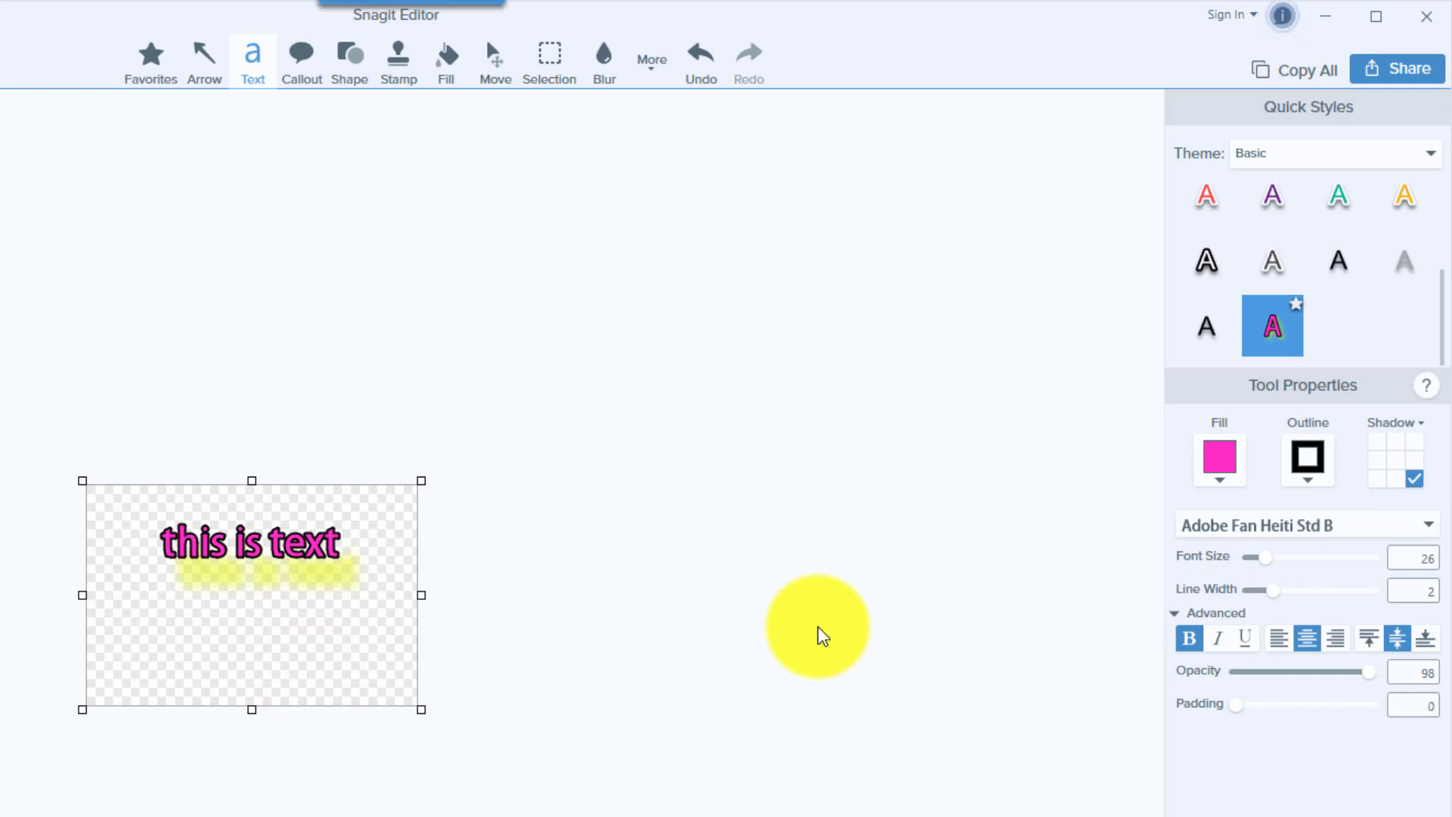
Start from the green quick style for new text and change its fill to dark grey and its outline to yellow
click(1331, 202)
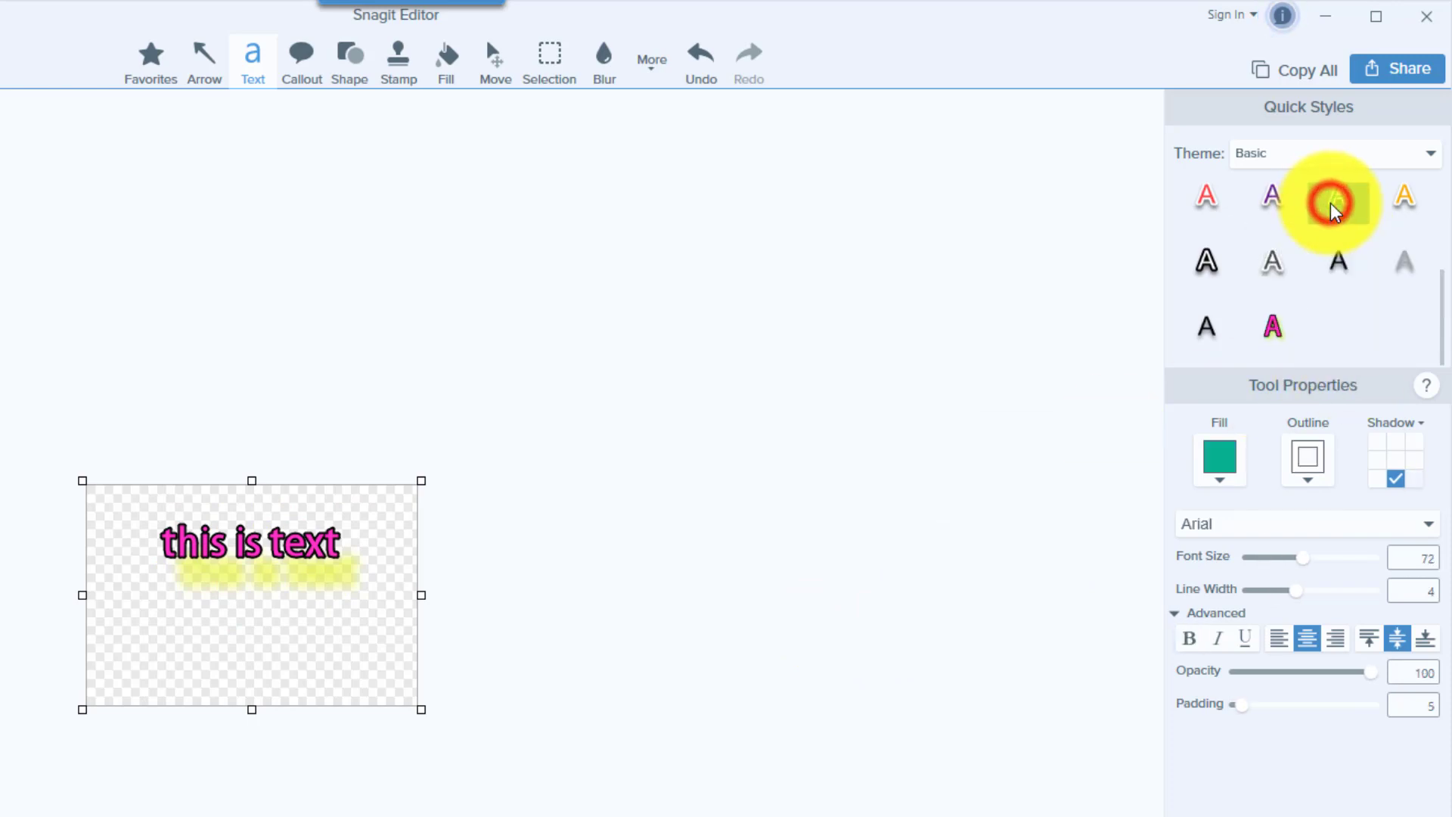
click(1226, 481)
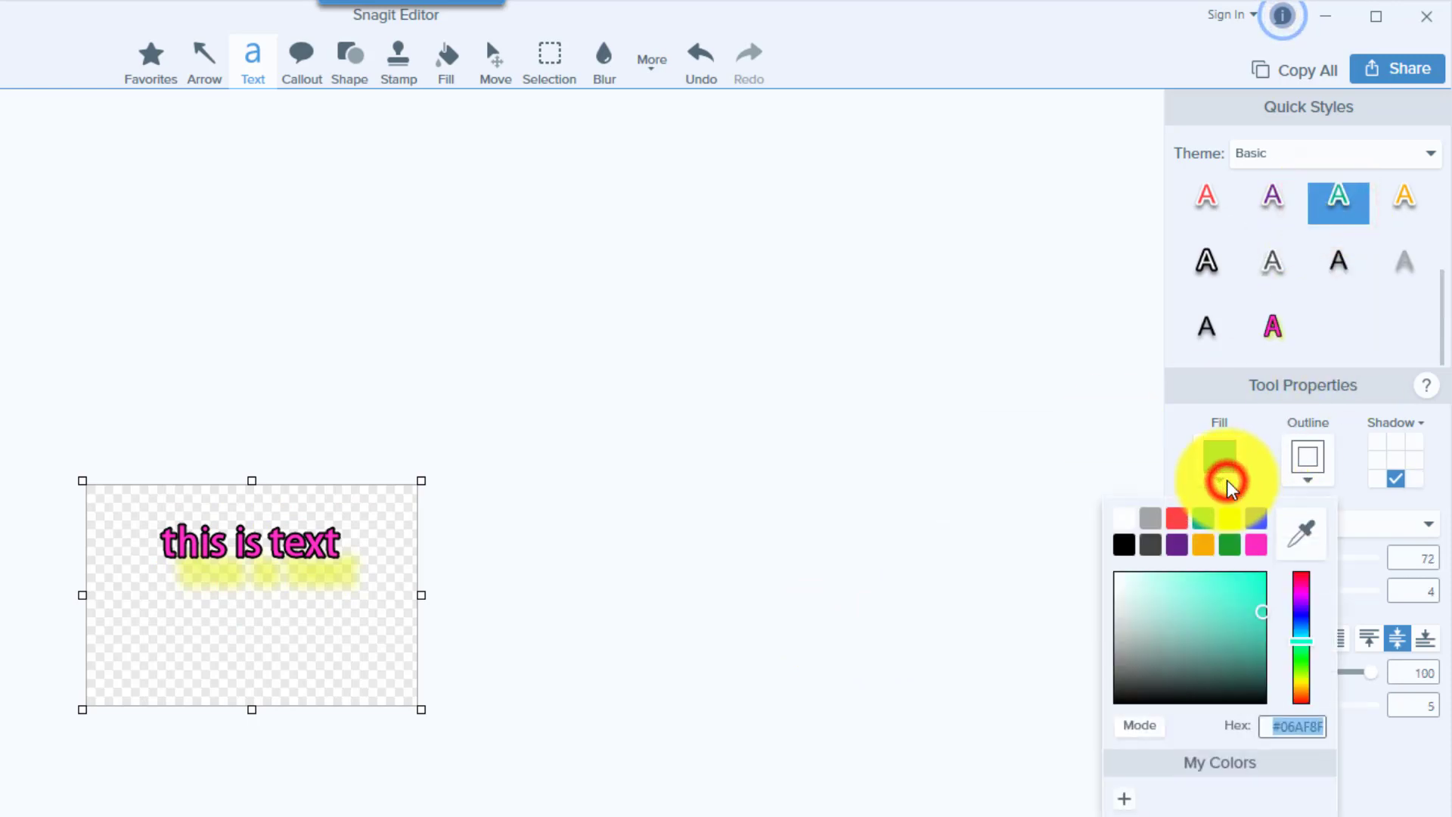
click(1156, 542)
click(1306, 480)
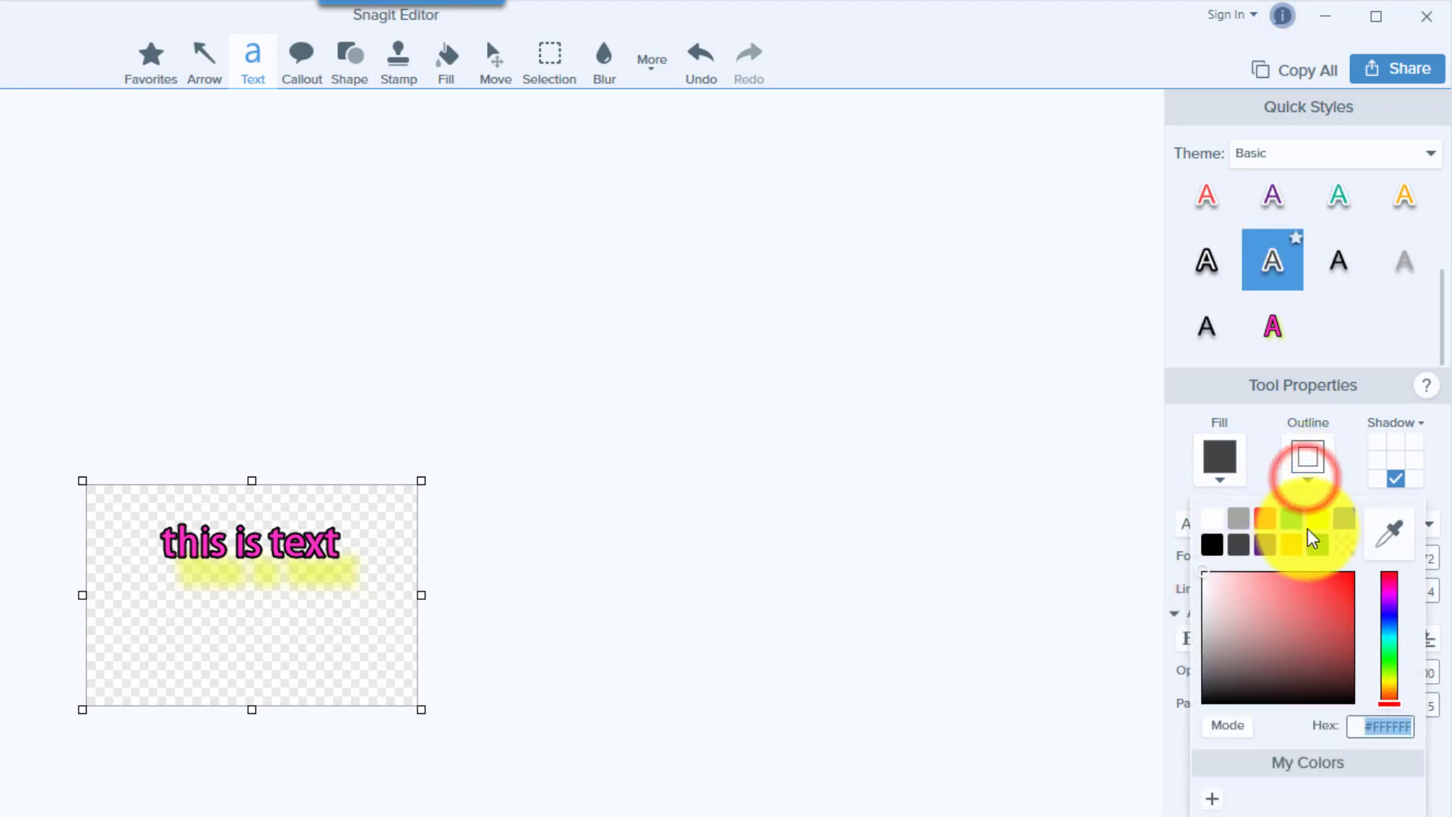
click(1310, 522)
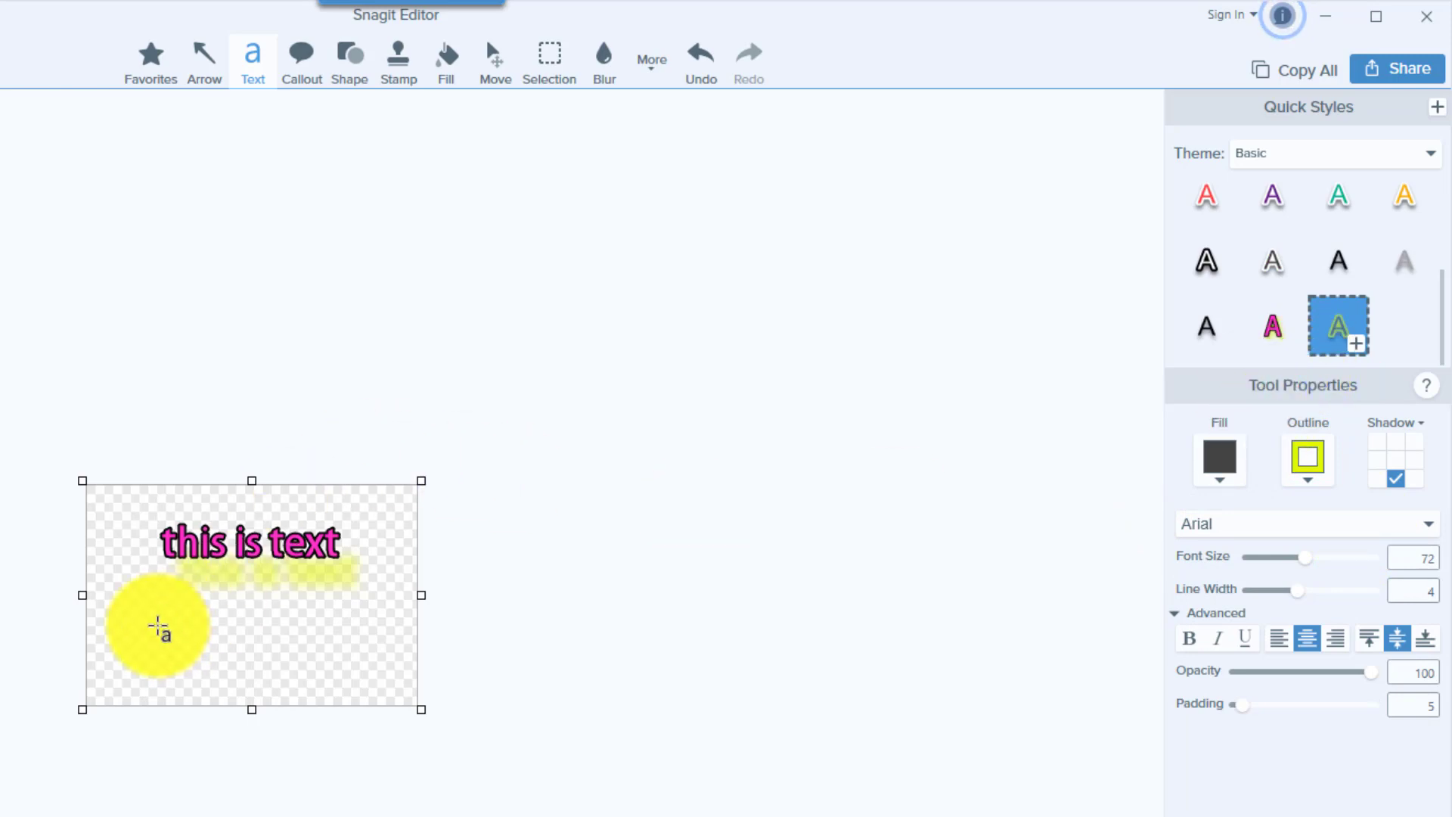
Draw a second text box below the pink text and enter "this is text too" in it
drag(157, 624, 363, 695)
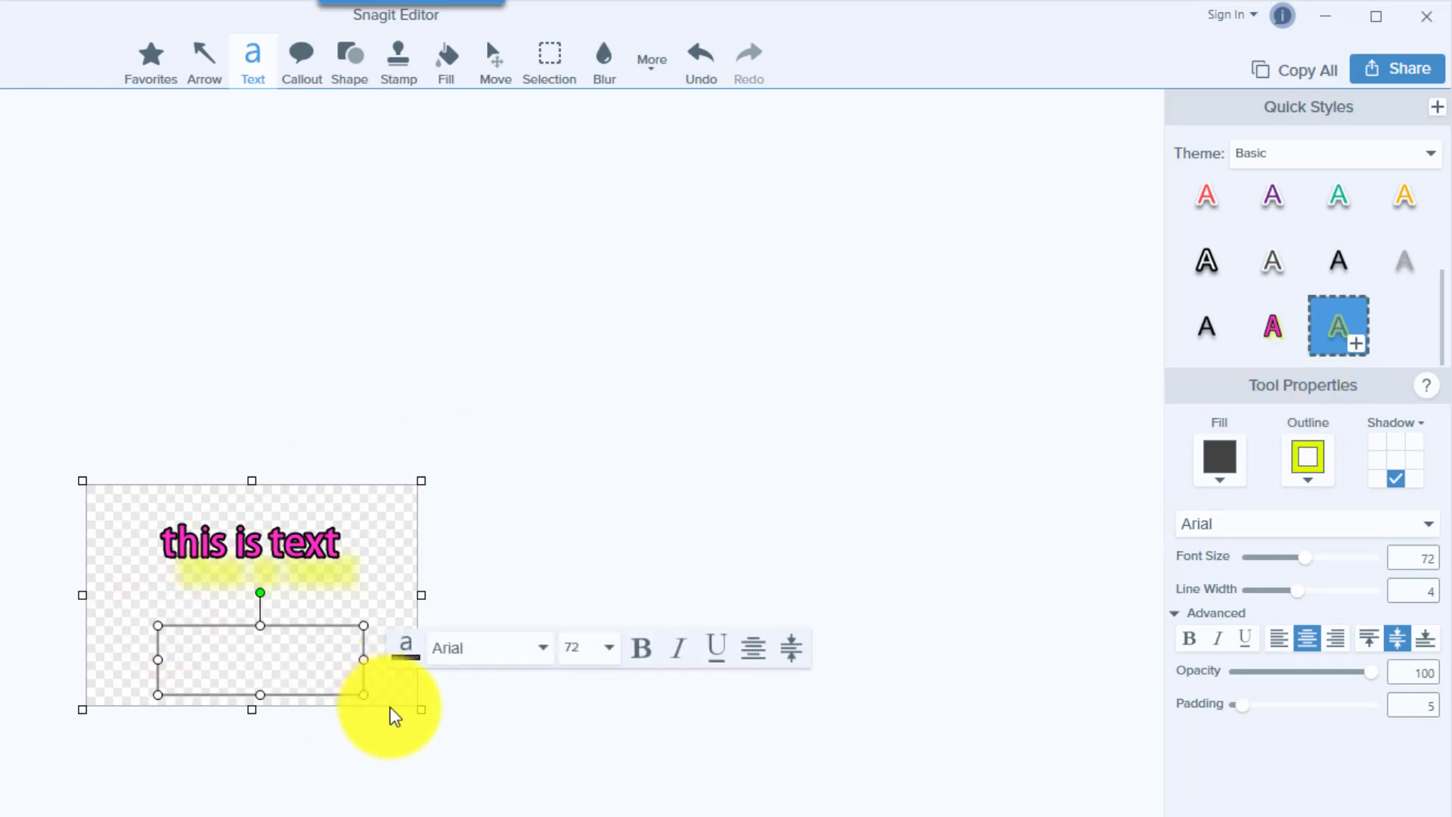
text(this)
key(Return)
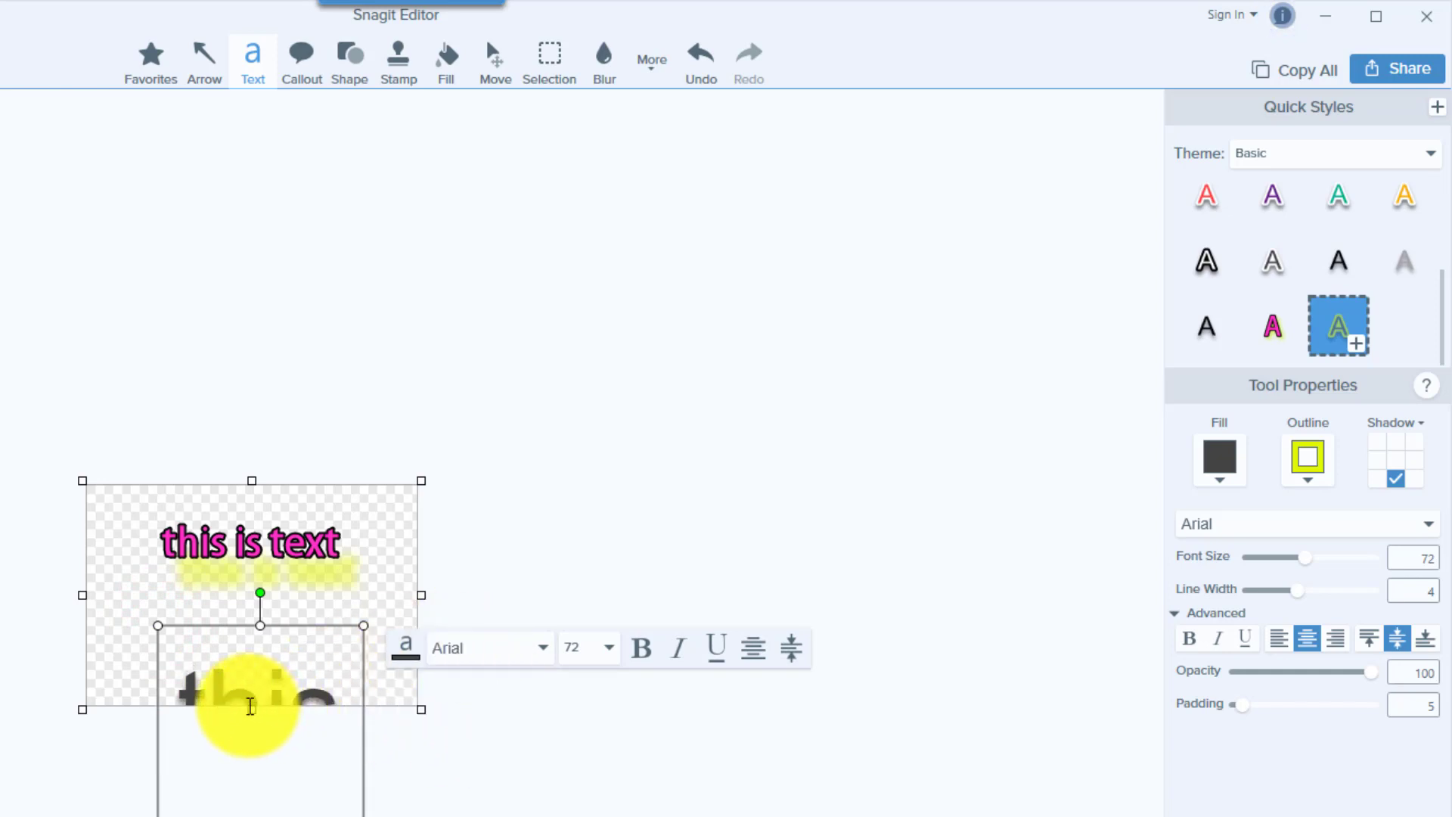
click(403, 692)
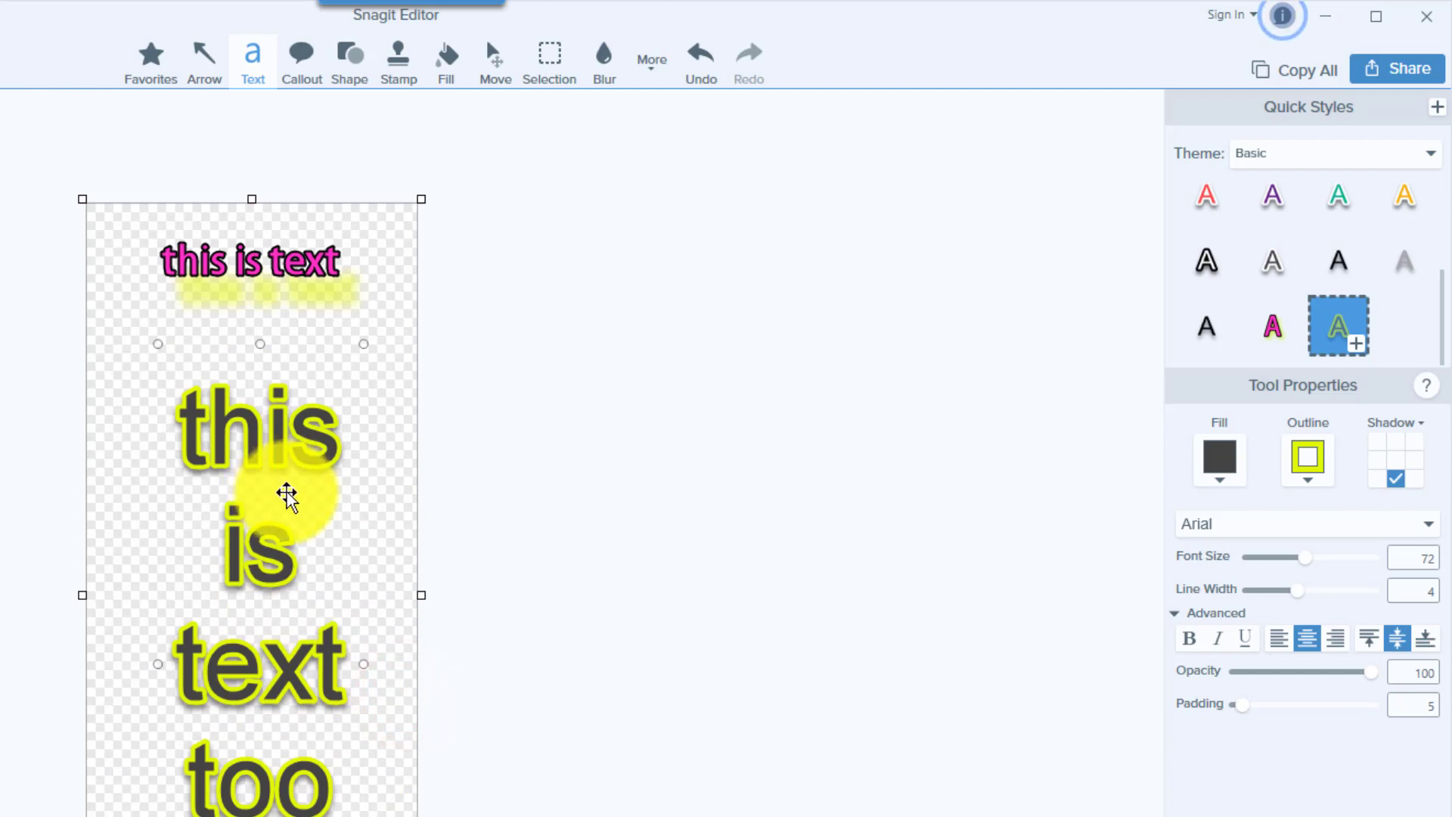
Select the "this is text too" box, resize it from its upper-right corner and rotate it slightly
click(286, 497)
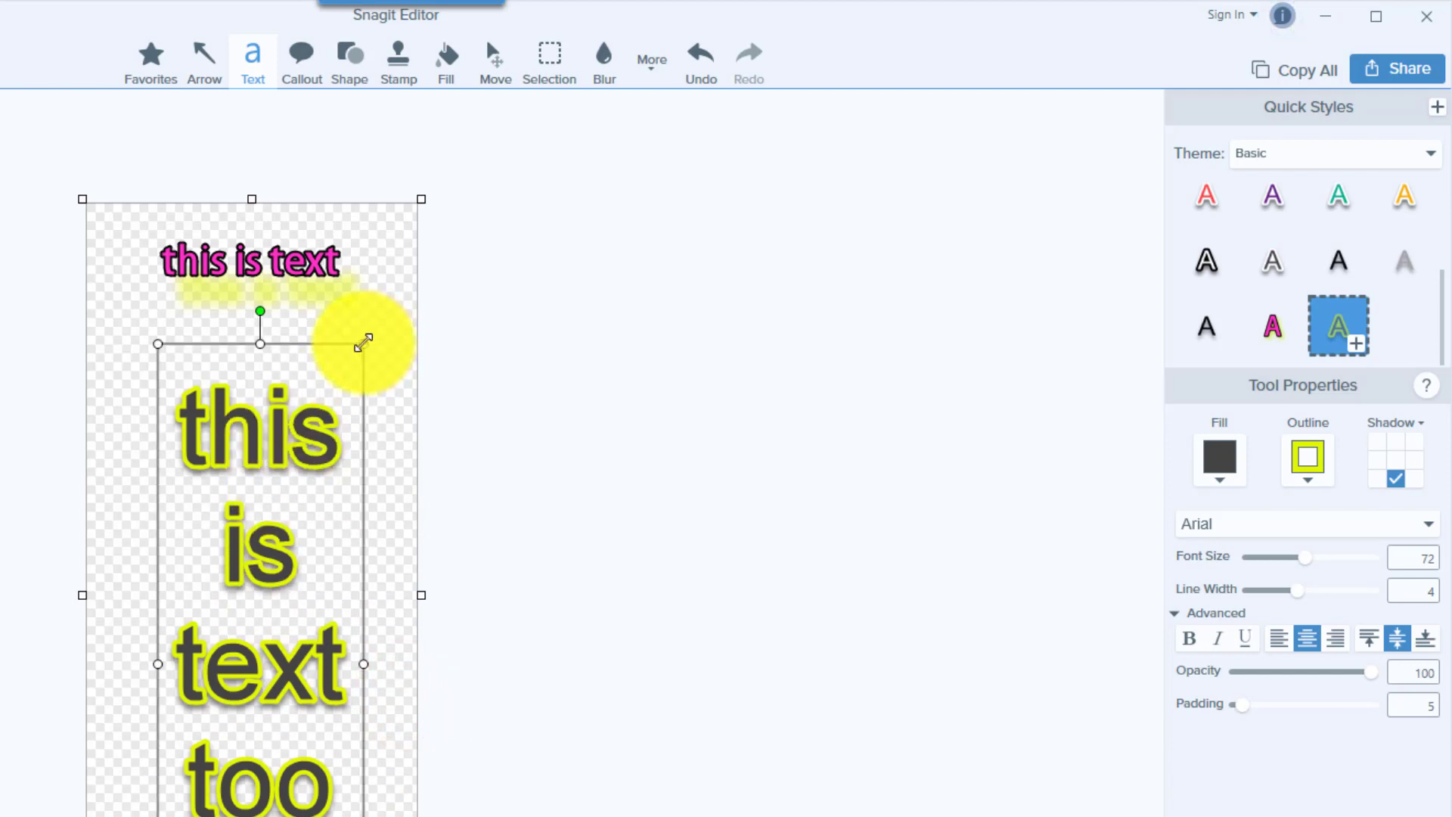
mouse_move(363, 343)
mouse_down()
mouse_move(298, 428)
mouse_move(377, 338)
mouse_up()
drag(266, 306, 263, 385)
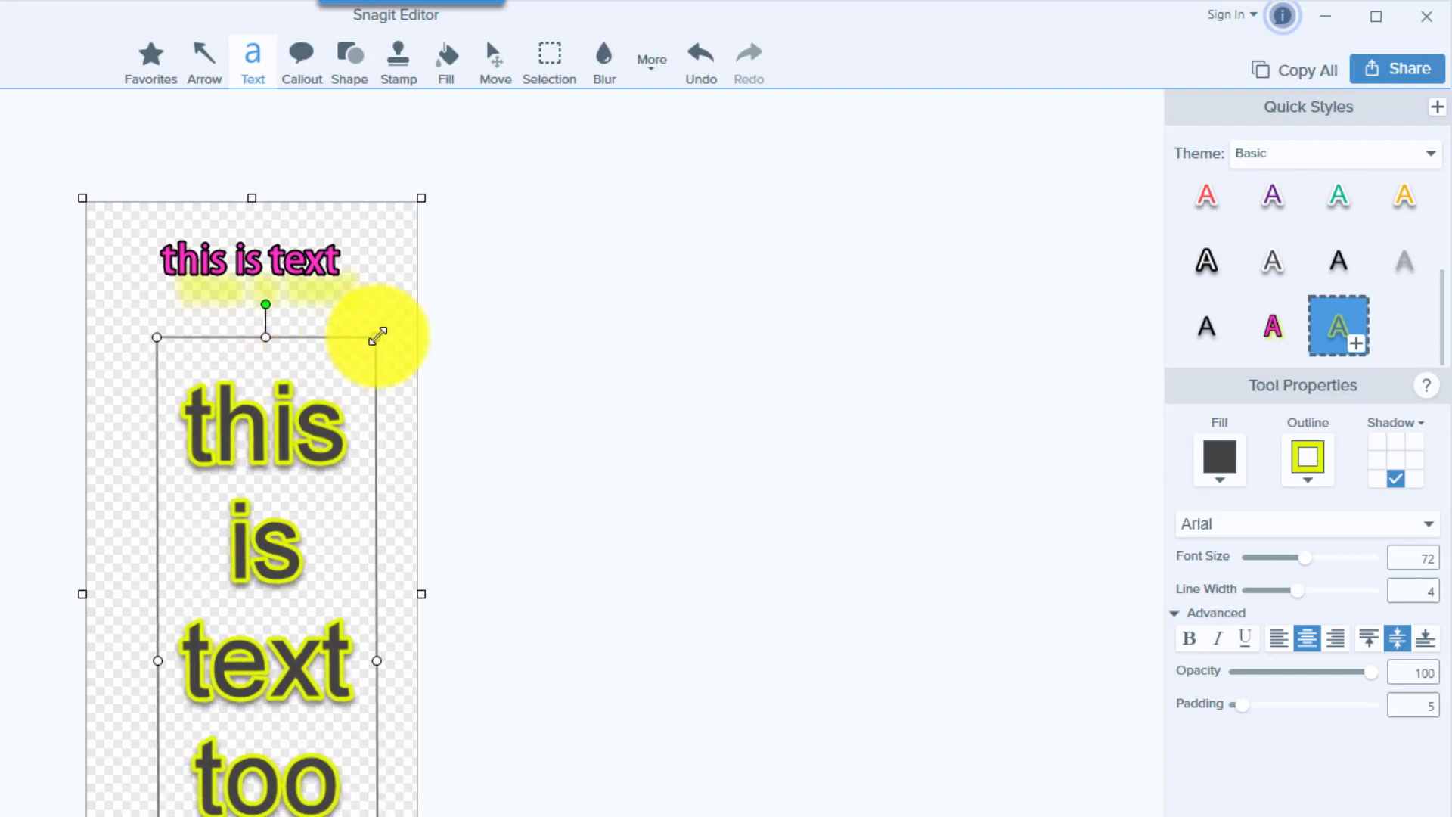
mouse_move(375, 337)
mouse_down()
mouse_move(307, 389)
mouse_move(226, 502)
mouse_move(376, 366)
mouse_move(538, 260)
mouse_move(607, 240)
mouse_move(285, 486)
mouse_move(418, 350)
mouse_move(352, 372)
mouse_move(379, 364)
mouse_up()
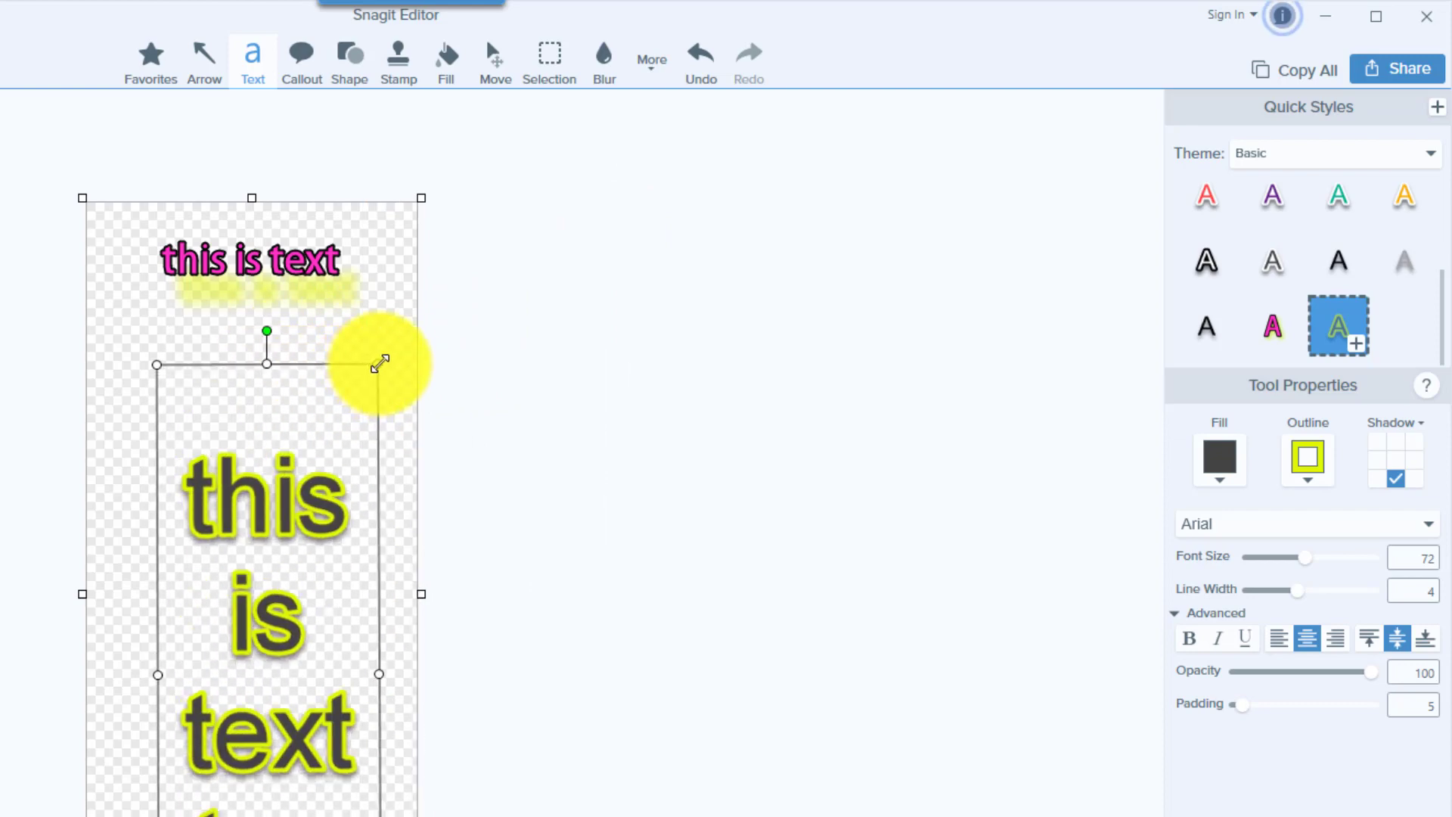